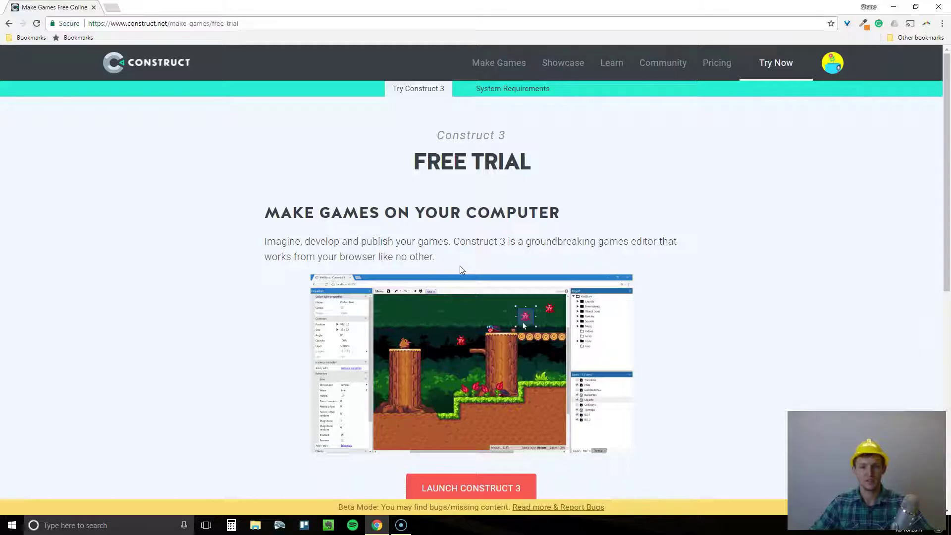
Step: Go to the Construct home page and look over its overview of the game maker
{"action": "scroll", "coordinate": [669, 218], "scroll_direction": "down", "scroll_amount": 1}
{"action": "scroll", "coordinate": [669, 218], "scroll_direction": "up", "scroll_amount": 1}
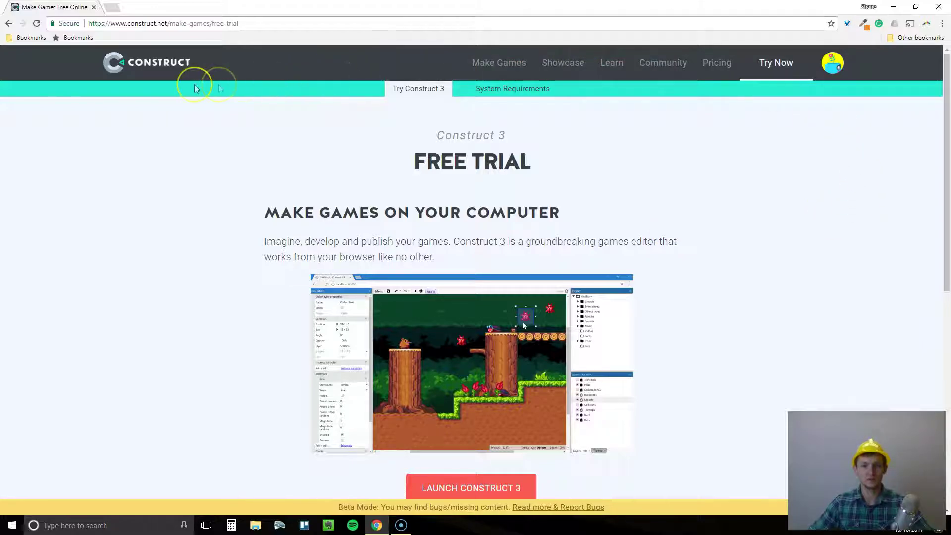
{"action": "left_click", "coordinate": [156, 66]}
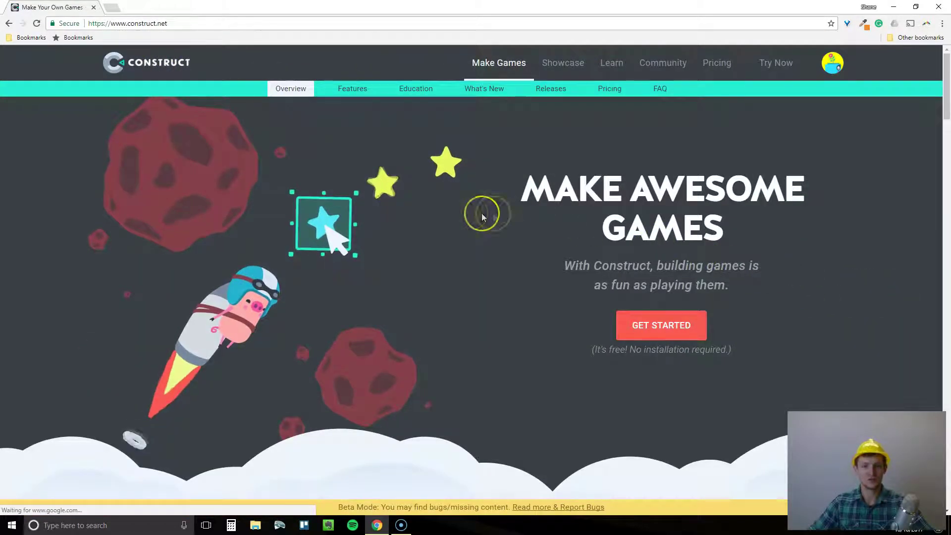
{"action": "scroll", "coordinate": [450, 218], "scroll_direction": "down", "scroll_amount": 4}
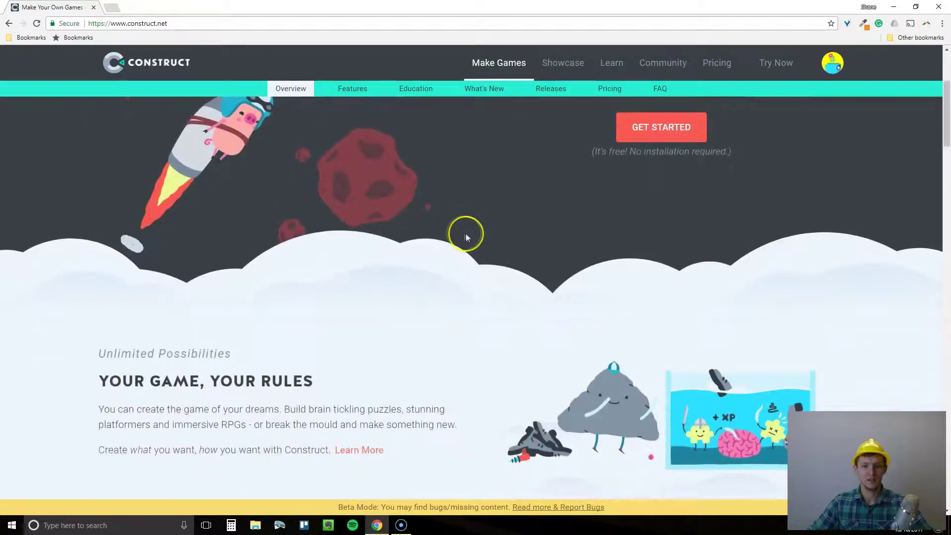
{"action": "scroll", "coordinate": [471, 233], "scroll_direction": "up", "scroll_amount": 4}
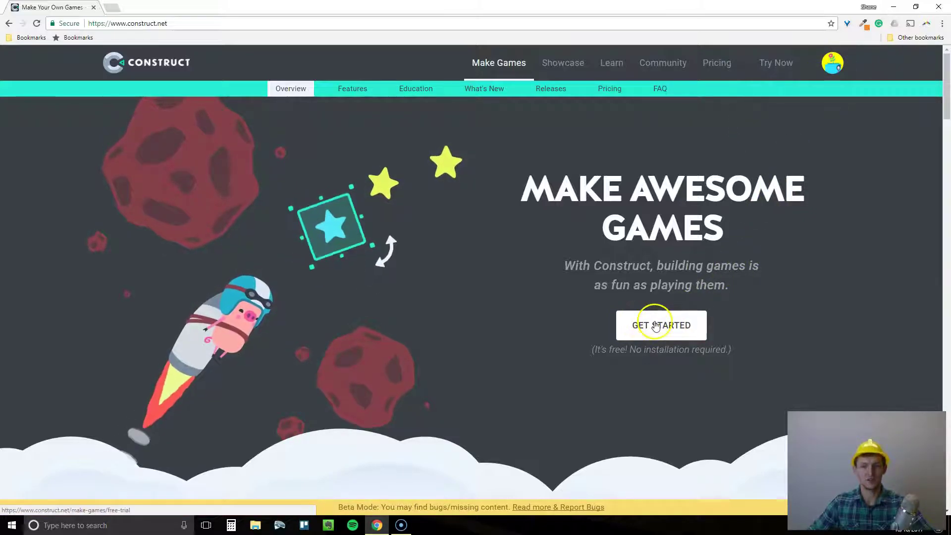
Step: Launch the Construct 3 editor from the free trial page and dismiss the beta welcome notice
{"action": "left_click", "coordinate": [632, 327]}
{"action": "scroll", "coordinate": [623, 262], "scroll_direction": "down", "scroll_amount": 1}
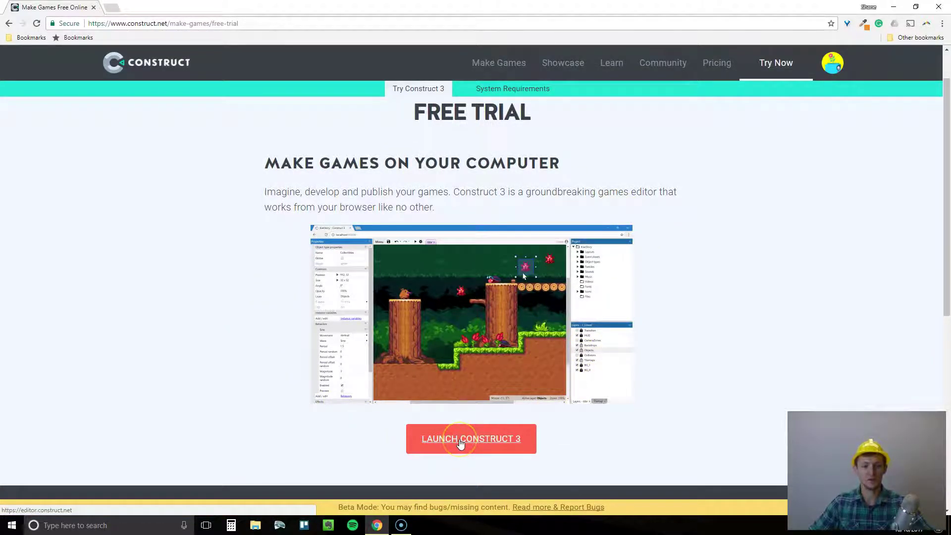
{"action": "left_click", "coordinate": [508, 441]}
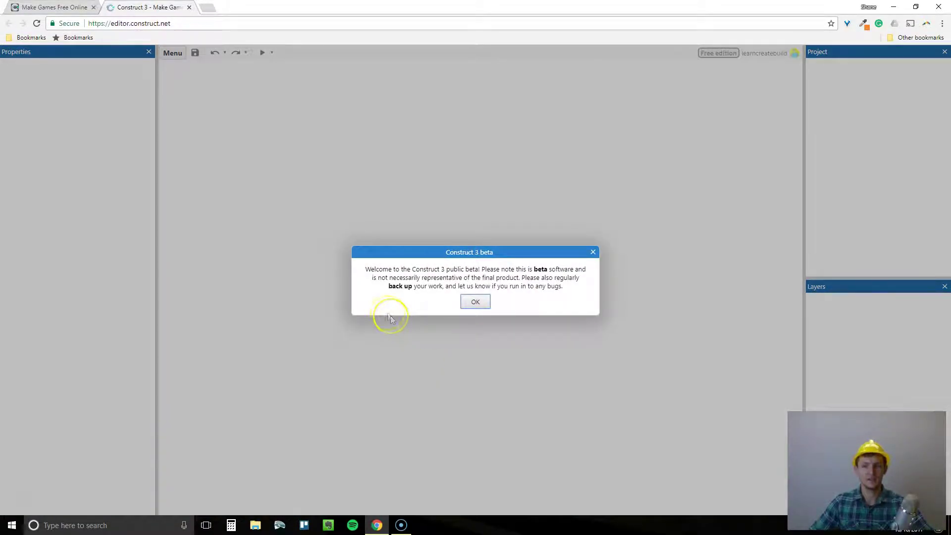
{"action": "left_click", "coordinate": [481, 305]}
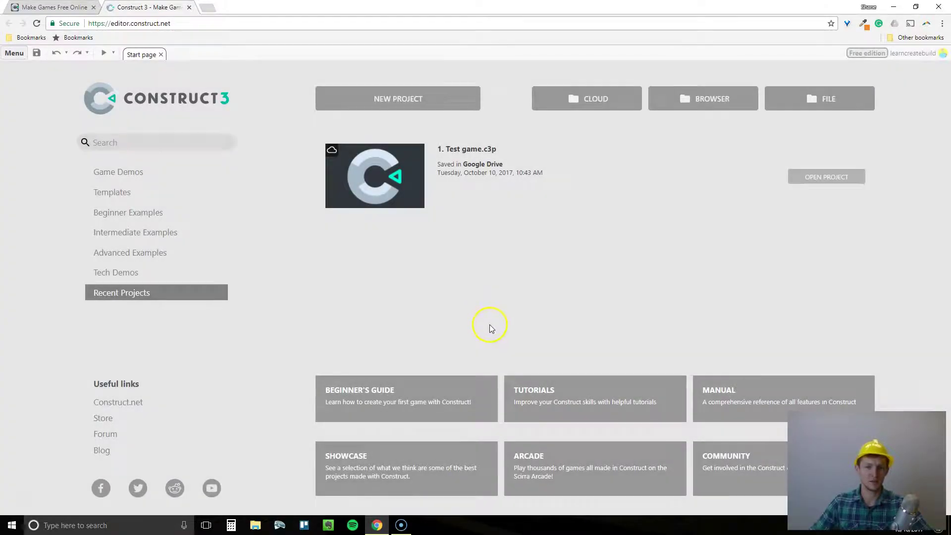
Step: Browse the start page's game demos and look through the list of game templates
{"action": "left_click", "coordinate": [141, 176]}
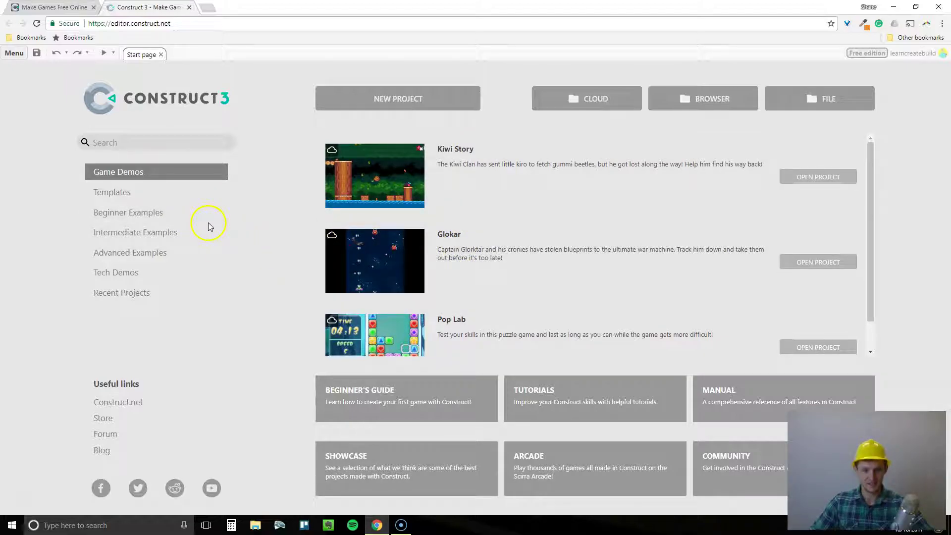
{"action": "left_click", "coordinate": [113, 192]}
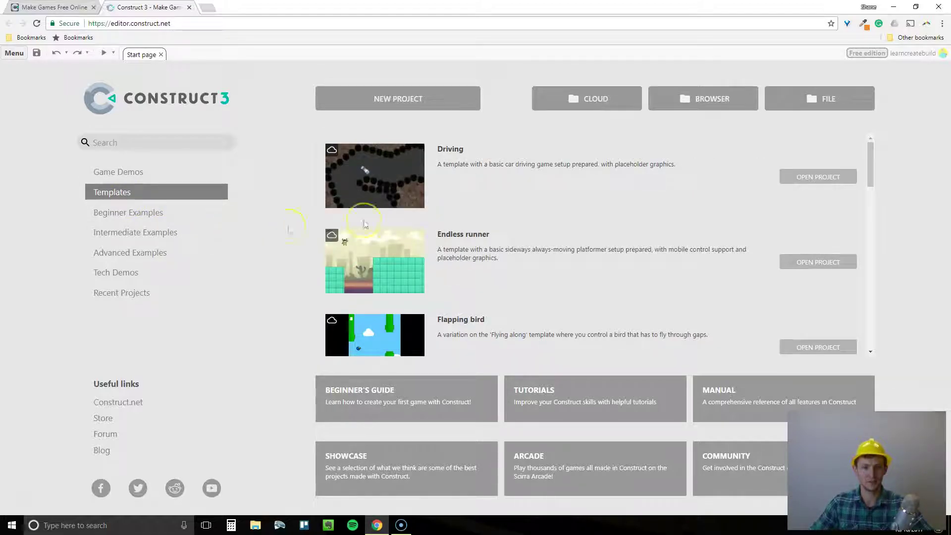
{"action": "scroll", "coordinate": [565, 212], "scroll_direction": "down", "scroll_amount": 1}
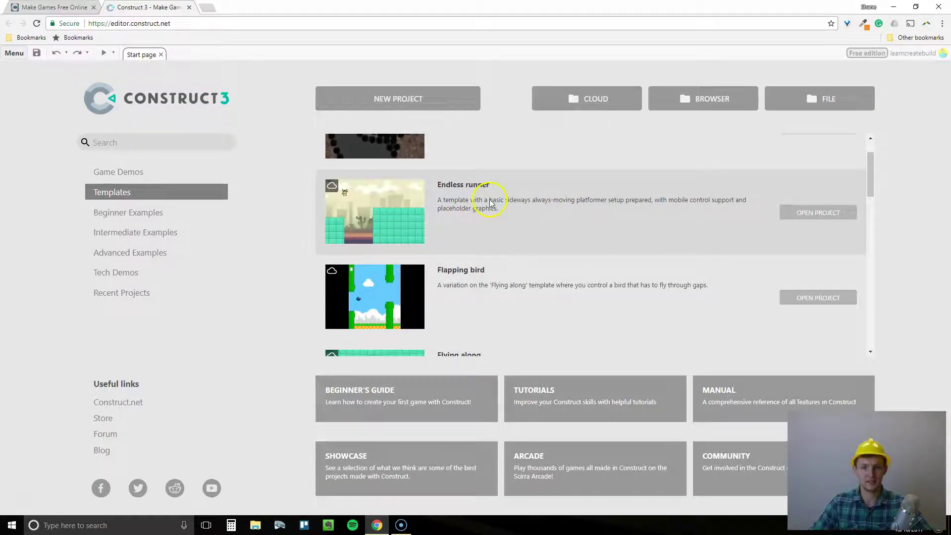
{"action": "scroll", "coordinate": [527, 217], "scroll_direction": "down", "scroll_amount": 1}
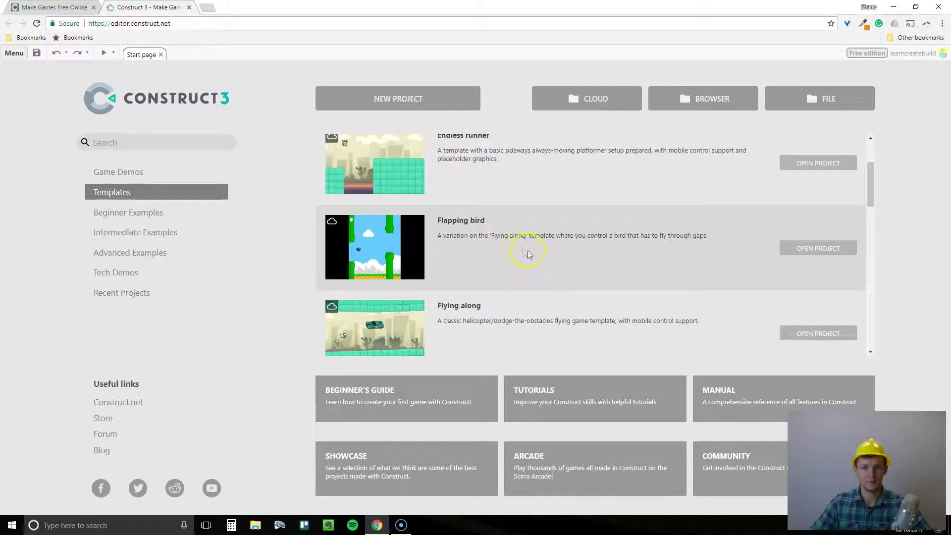
{"action": "scroll", "coordinate": [515, 250], "scroll_direction": "down", "scroll_amount": 4}
{"action": "scroll", "coordinate": [504, 248], "scroll_direction": "down", "scroll_amount": 3}
{"action": "scroll", "coordinate": [489, 238], "scroll_direction": "down", "scroll_amount": 2}
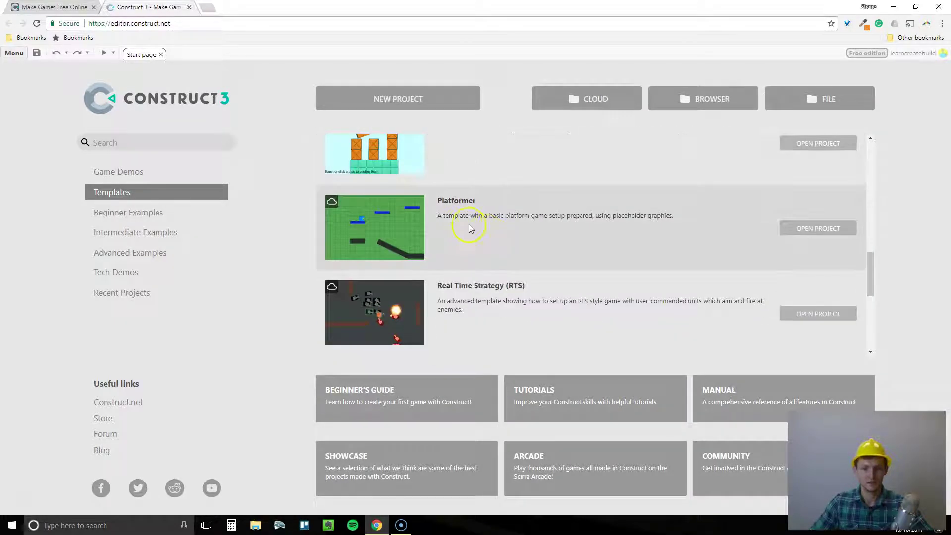
{"action": "scroll", "coordinate": [519, 234], "scroll_direction": "down", "scroll_amount": 2}
{"action": "scroll", "coordinate": [501, 218], "scroll_direction": "down", "scroll_amount": 3}
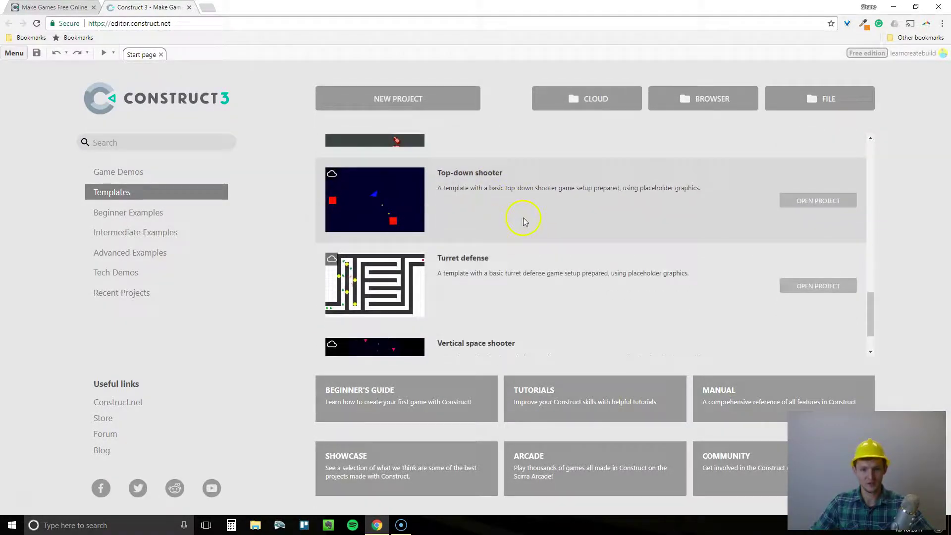
{"action": "scroll", "coordinate": [597, 281], "scroll_direction": "up", "scroll_amount": 7}
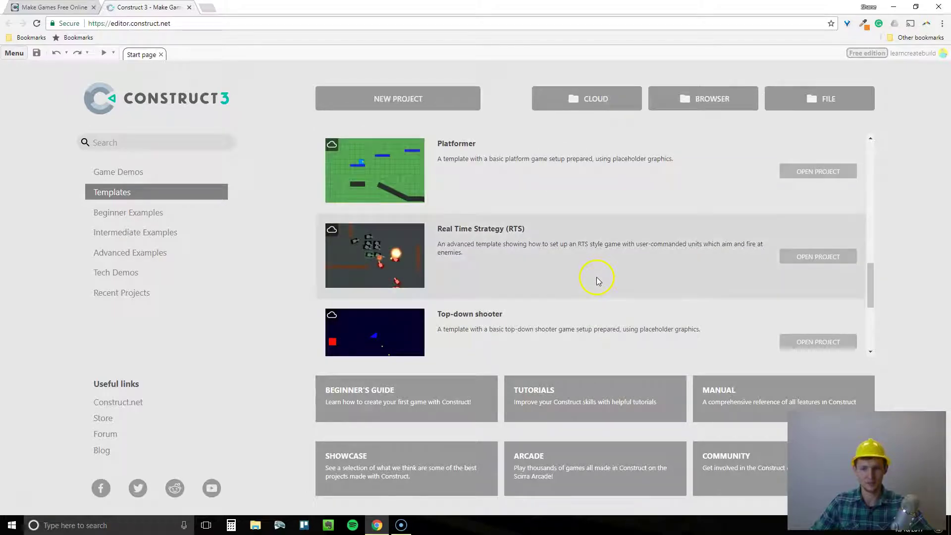
{"action": "scroll", "coordinate": [600, 272], "scroll_direction": "up", "scroll_amount": 6}
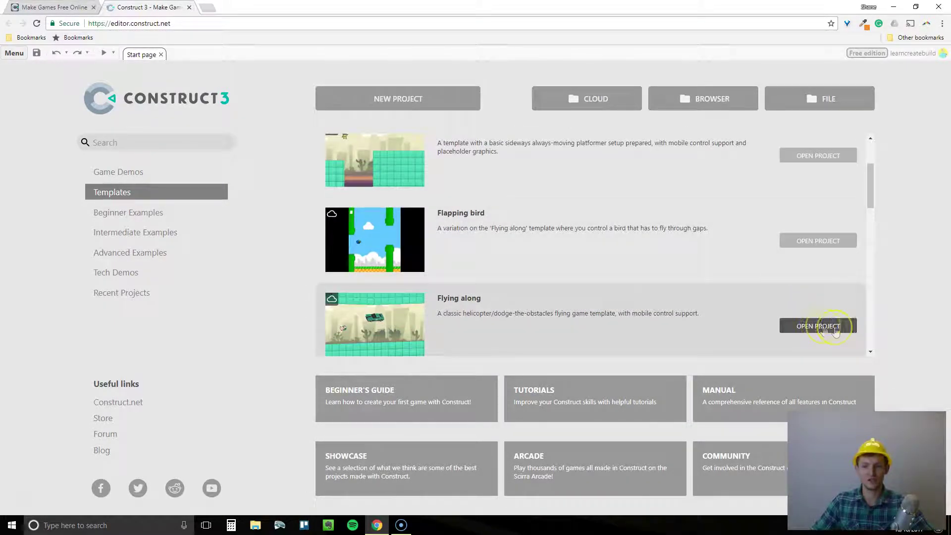
Step: Look through the beginner, intermediate and advanced example projects, ending back at the game demos
{"action": "left_click", "coordinate": [173, 214]}
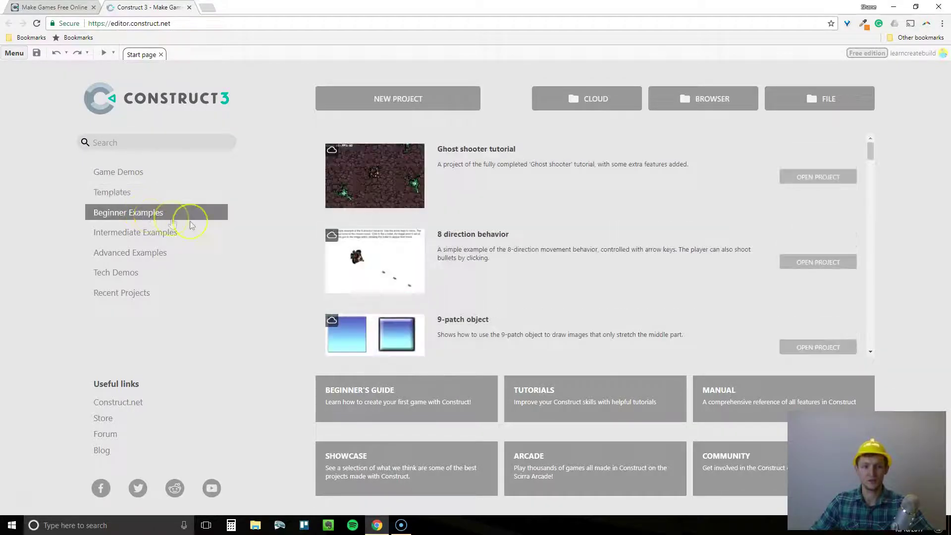
{"action": "left_click", "coordinate": [89, 235]}
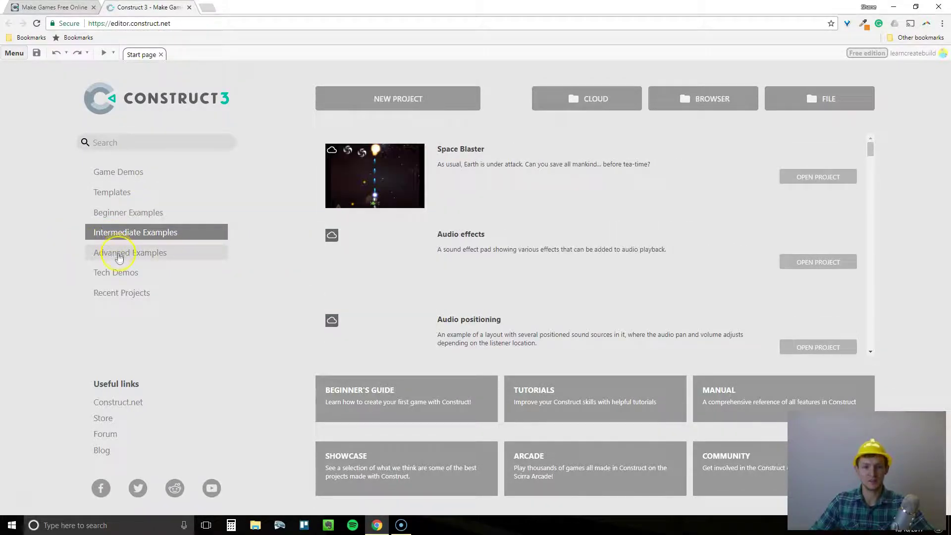
{"action": "left_click", "coordinate": [120, 259]}
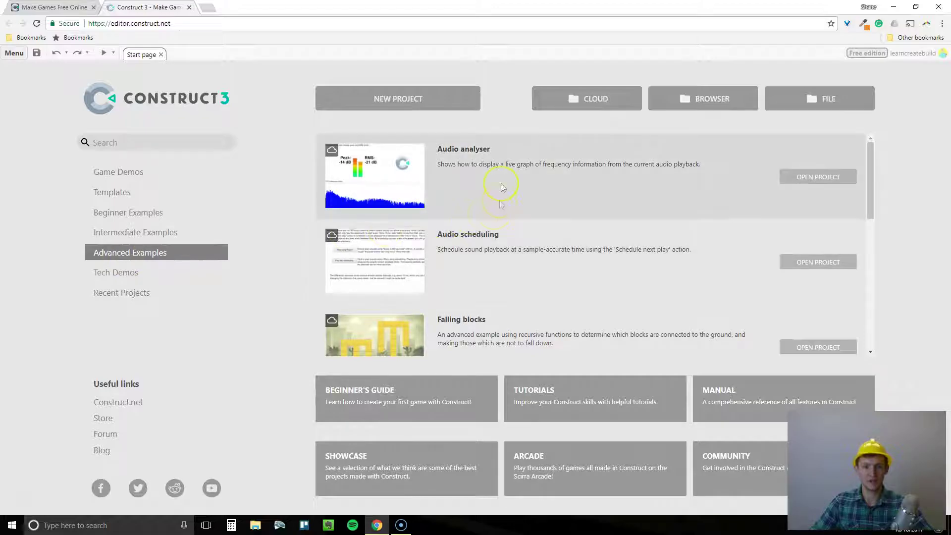
{"action": "scroll", "coordinate": [503, 191], "scroll_direction": "down", "scroll_amount": 3}
{"action": "scroll", "coordinate": [505, 197], "scroll_direction": "down", "scroll_amount": 2}
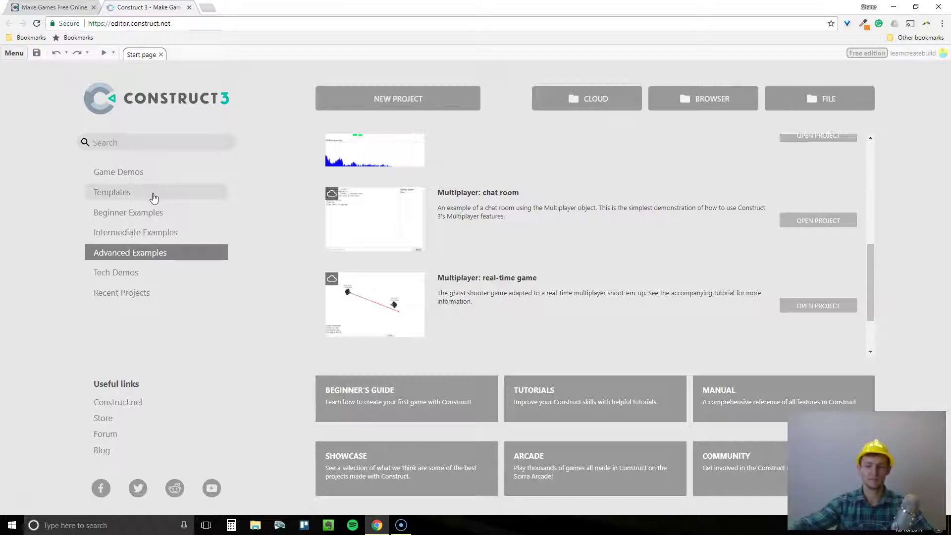
{"action": "left_click", "coordinate": [134, 171]}
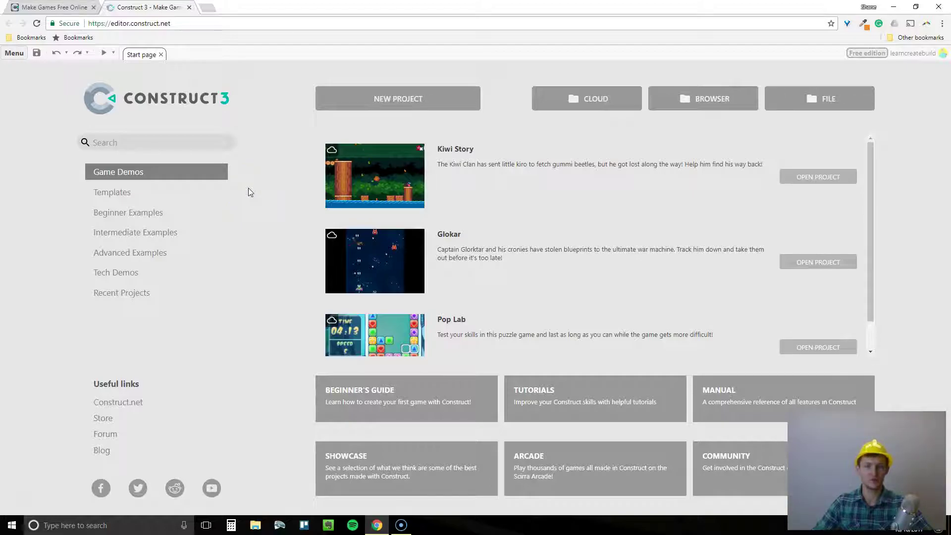
Step: Create a new project named Platformer with the SD landscape 16:9 preset and check its event sheet before returning to Layout 1
{"action": "left_click", "coordinate": [420, 103]}
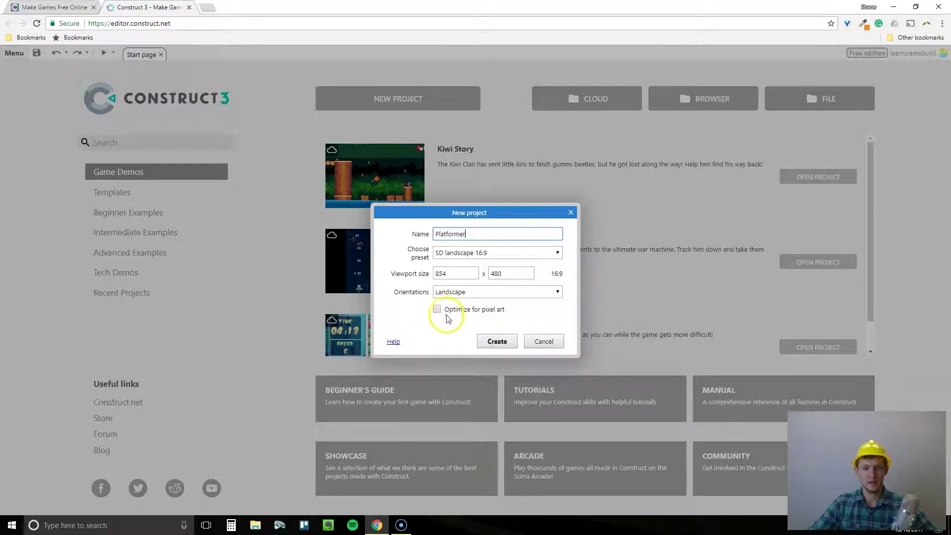
{"action": "left_click", "coordinate": [497, 342]}
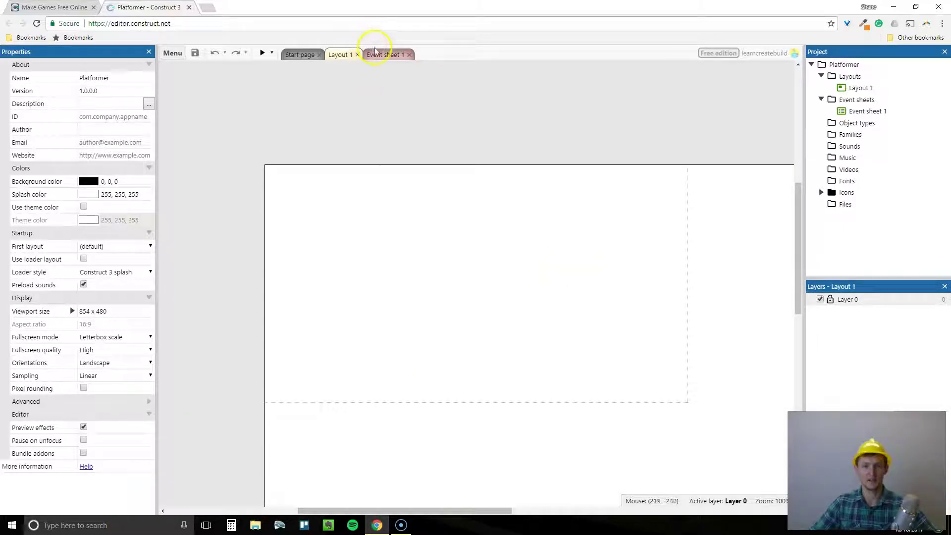
{"action": "left_click", "coordinate": [380, 54]}
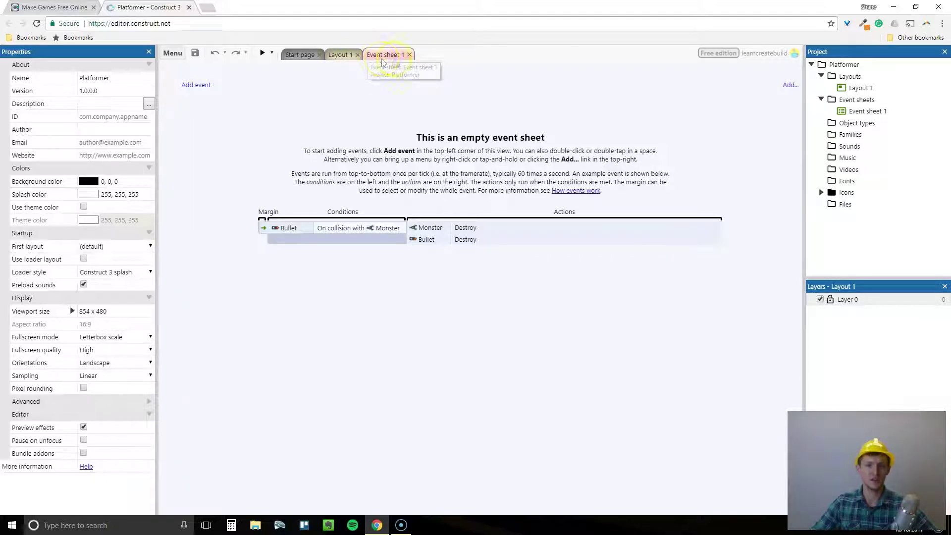
{"action": "left_click", "coordinate": [338, 58]}
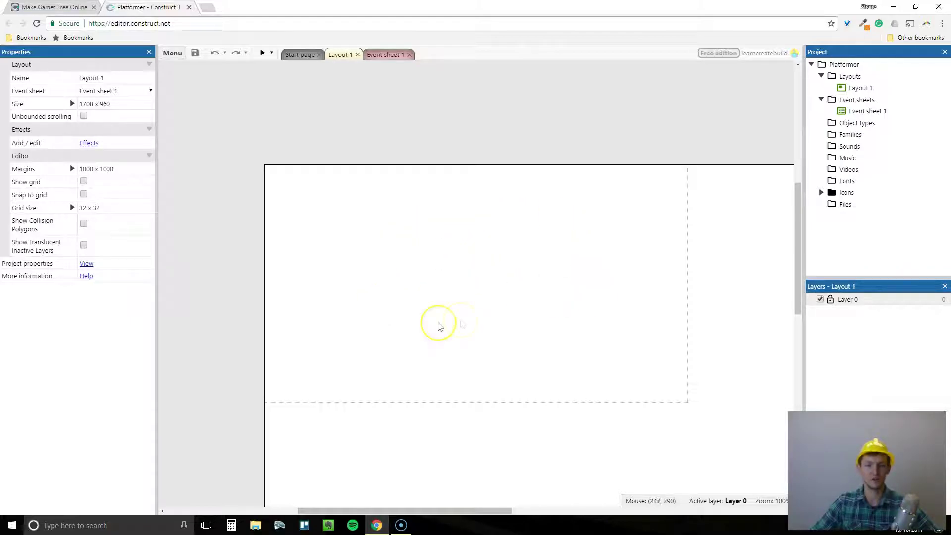
Step: Insert a new Sprite object named Player and place it within the viewport area of Layout 1
{"action": "double_click", "coordinate": [473, 250]}
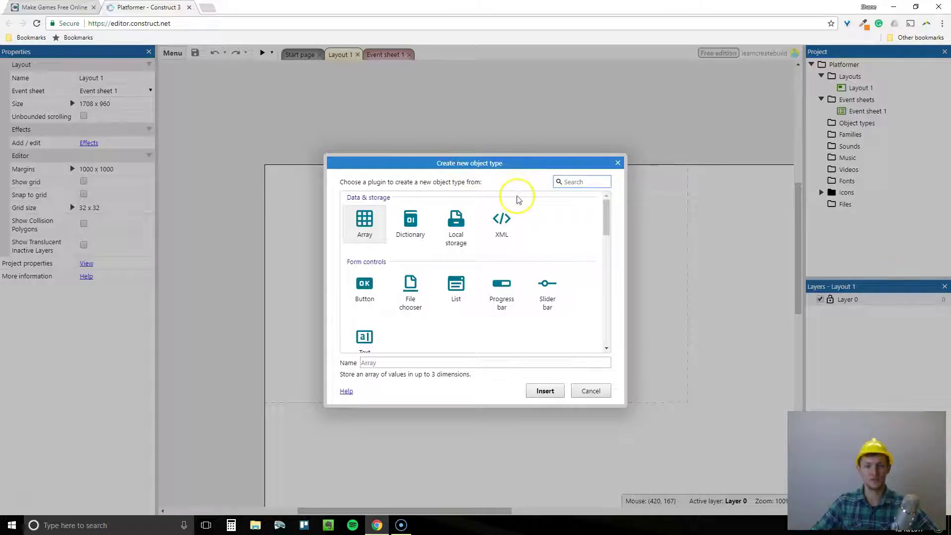
{"action": "left_click_drag", "start_coordinate": [610, 226], "coordinate": [606, 265]}
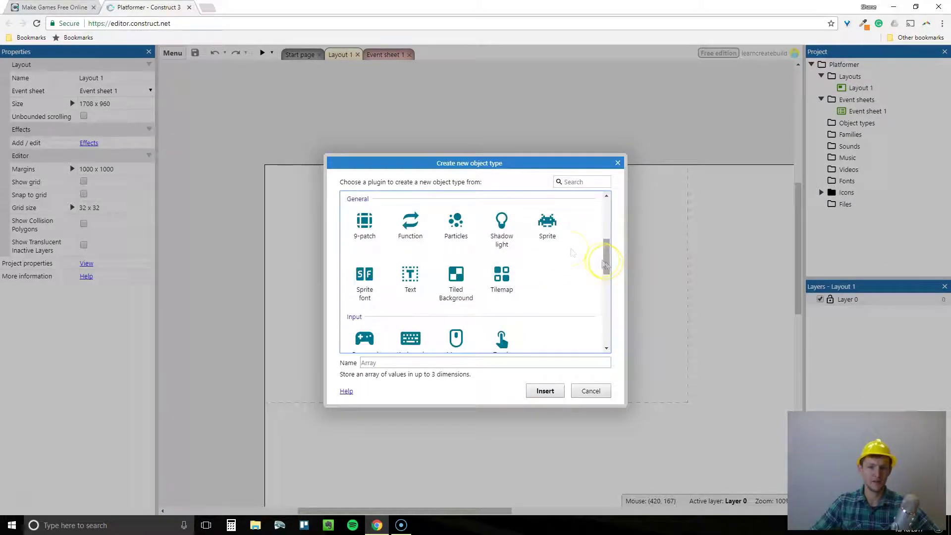
{"action": "left_click", "coordinate": [549, 222]}
{"action": "left_click", "coordinate": [458, 362]}
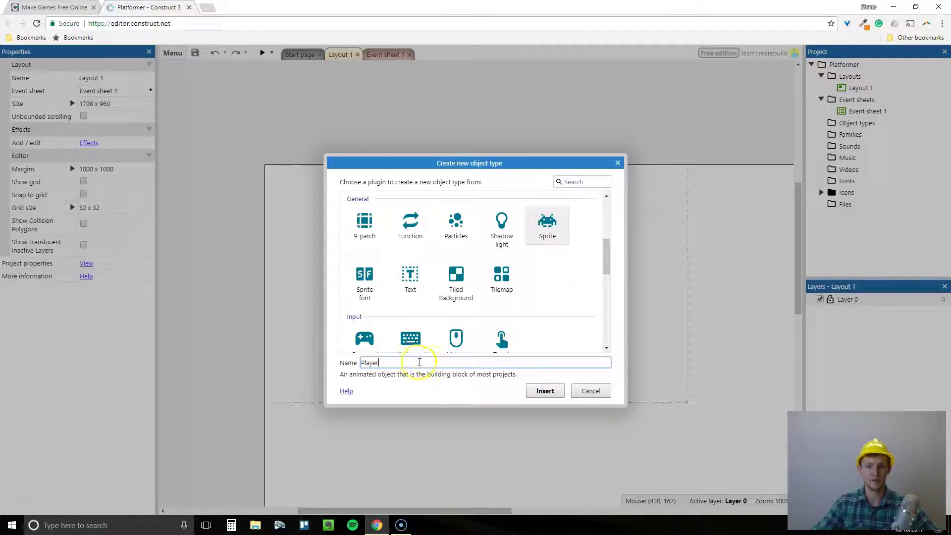
{"action": "left_click", "coordinate": [546, 392]}
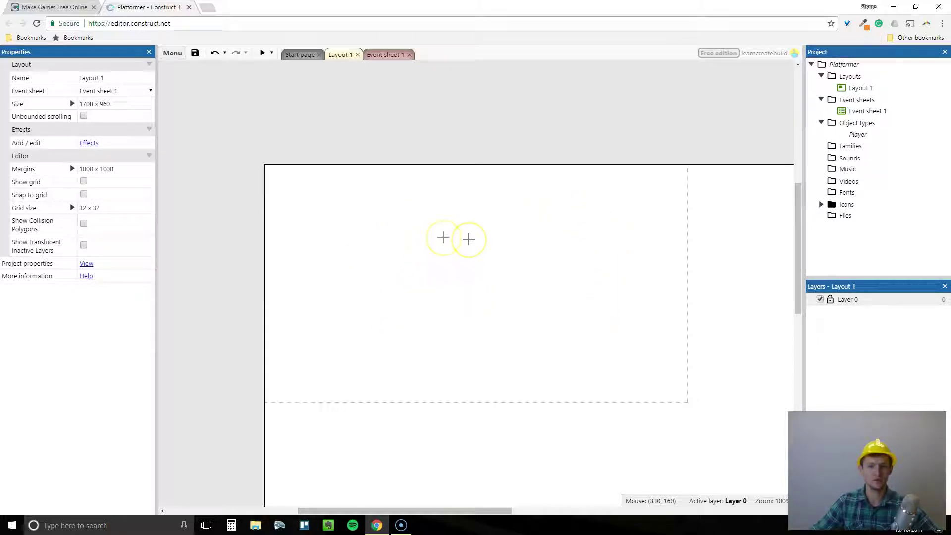
{"action": "left_click", "coordinate": [453, 269]}
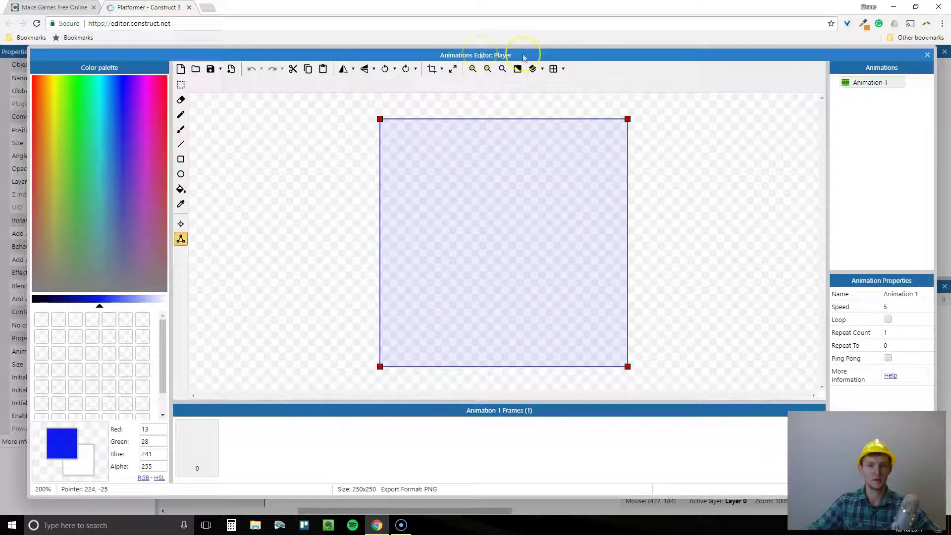
Step: Draw a red stick figure with head, eye, body, legs and arms on the Player's first frame using the pencil at size 12
{"action": "left_click", "coordinate": [181, 116]}
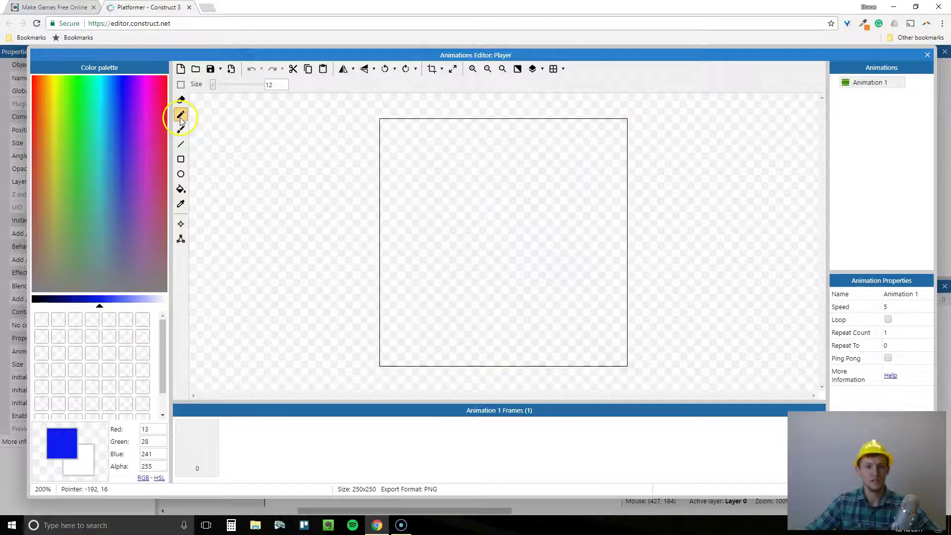
{"action": "left_click_drag", "start_coordinate": [126, 167], "coordinate": [23, 81]}
{"action": "mouse_move", "coordinate": [515, 143]}
{"action": "left_mouse_down"}
{"action": "mouse_move", "coordinate": [476, 181]}
{"action": "mouse_move", "coordinate": [520, 213]}
{"action": "mouse_move", "coordinate": [538, 151]}
{"action": "mouse_move", "coordinate": [518, 141]}
{"action": "left_mouse_up"}
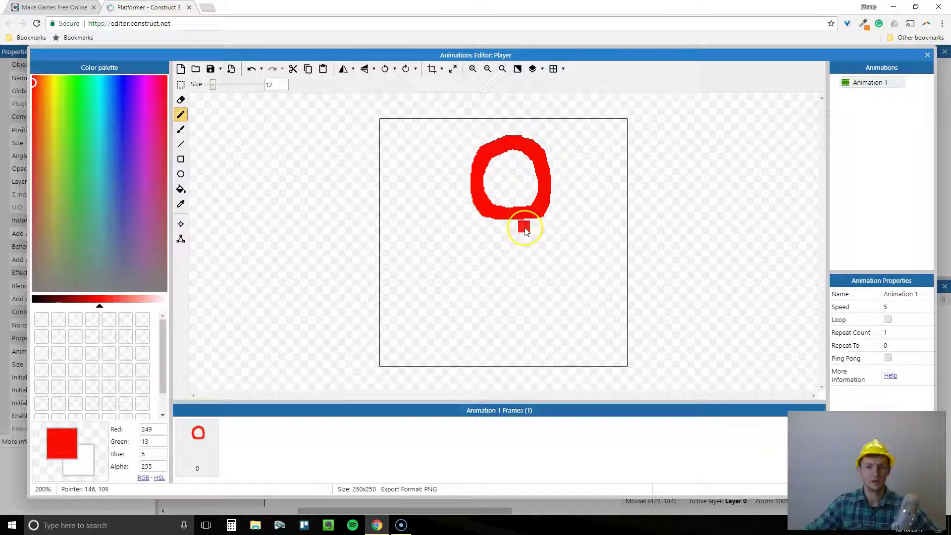
{"action": "mouse_move", "coordinate": [509, 219]}
{"action": "left_mouse_down"}
{"action": "mouse_move", "coordinate": [486, 361]}
{"action": "mouse_move", "coordinate": [505, 315]}
{"action": "mouse_move", "coordinate": [520, 329]}
{"action": "mouse_move", "coordinate": [526, 380]}
{"action": "left_mouse_up"}
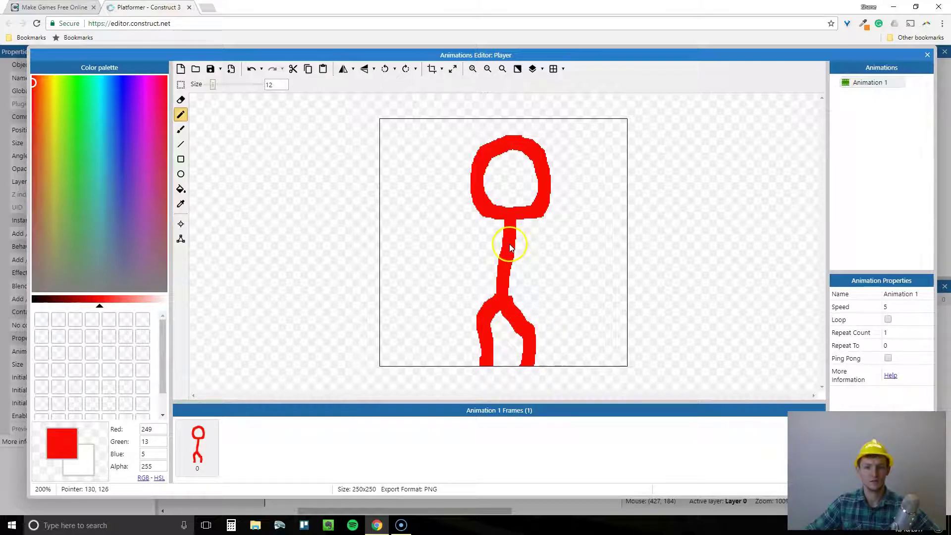
{"action": "mouse_move", "coordinate": [512, 247]}
{"action": "left_mouse_down"}
{"action": "mouse_move", "coordinate": [505, 272]}
{"action": "mouse_move", "coordinate": [520, 287]}
{"action": "mouse_move", "coordinate": [514, 255]}
{"action": "mouse_move", "coordinate": [570, 258]}
{"action": "left_mouse_up"}
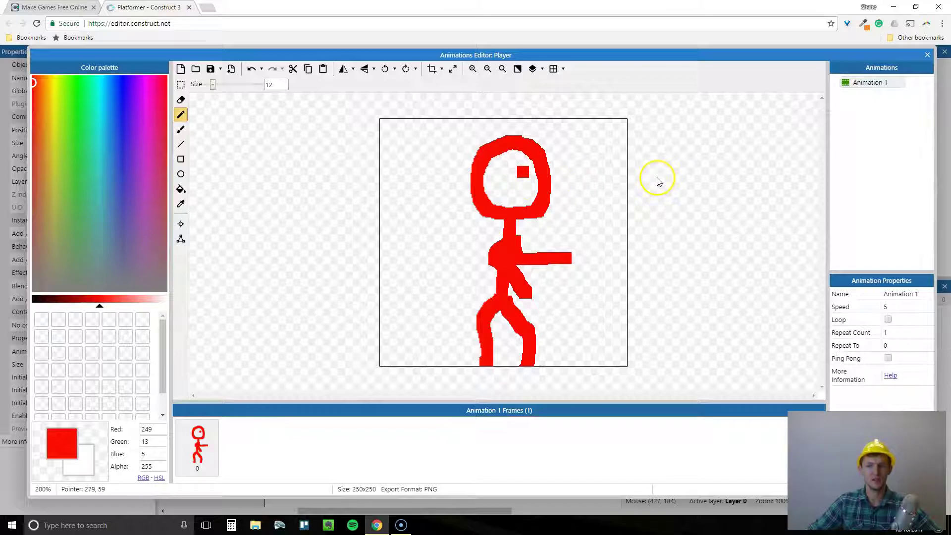
{"action": "right_click", "coordinate": [866, 107]}
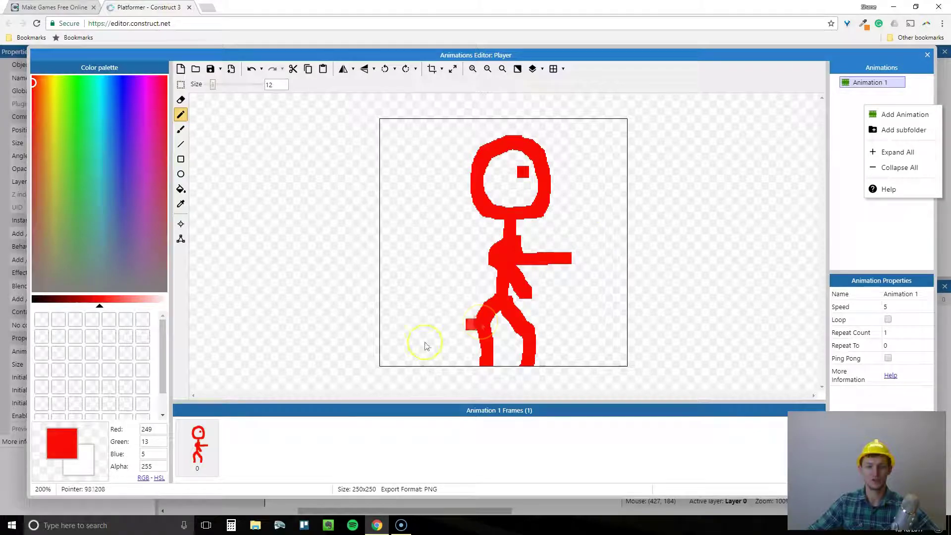
{"action": "left_click", "coordinate": [227, 55]}
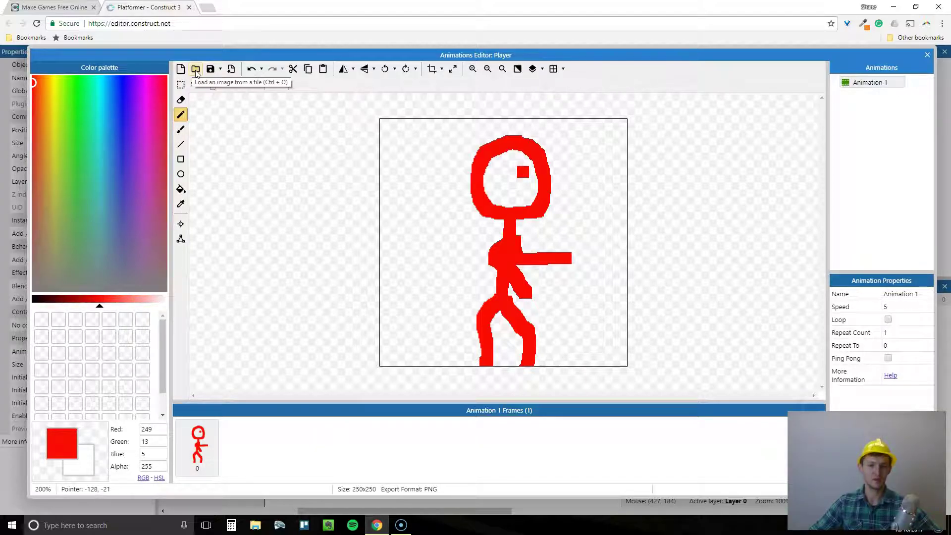
Step: Close the Player's image editor, scale the sprite down to about 102 x 102 and place it near the layout's upper-left corner
{"action": "left_click", "coordinate": [196, 72]}
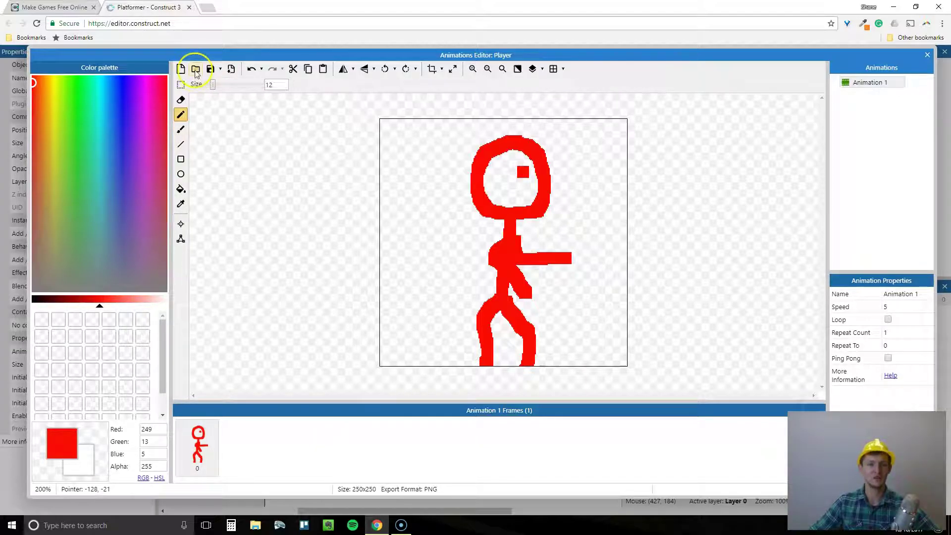
{"action": "left_click", "coordinate": [196, 72]}
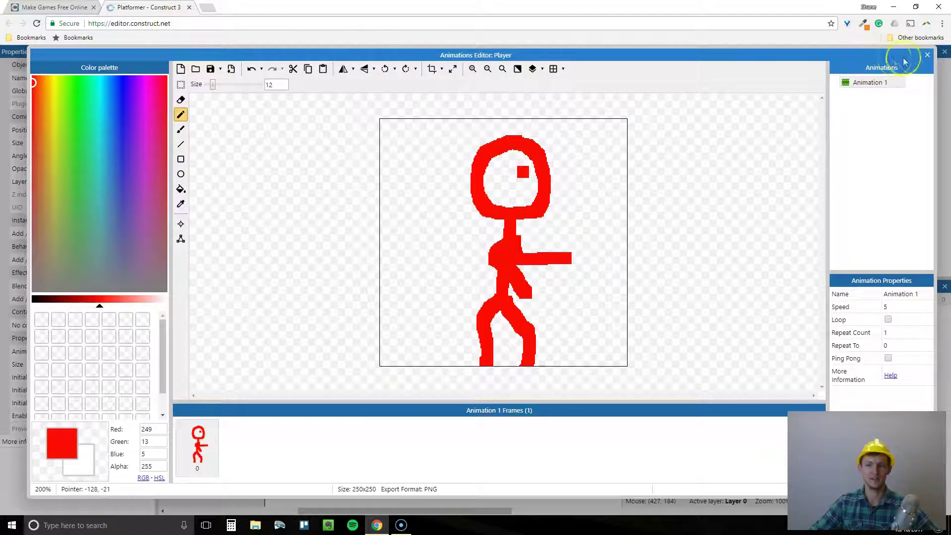
{"action": "left_click", "coordinate": [928, 54]}
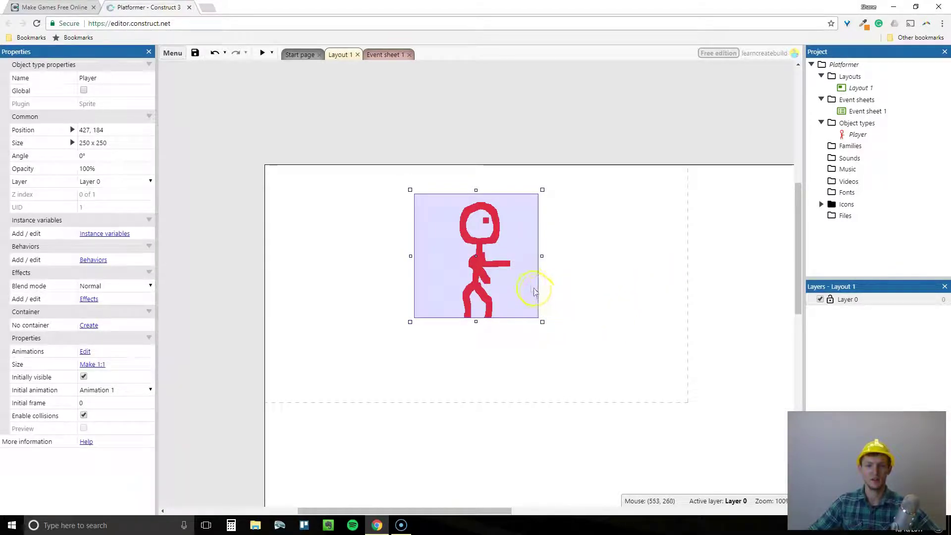
{"action": "left_click_drag", "start_coordinate": [519, 263], "coordinate": [433, 270]}
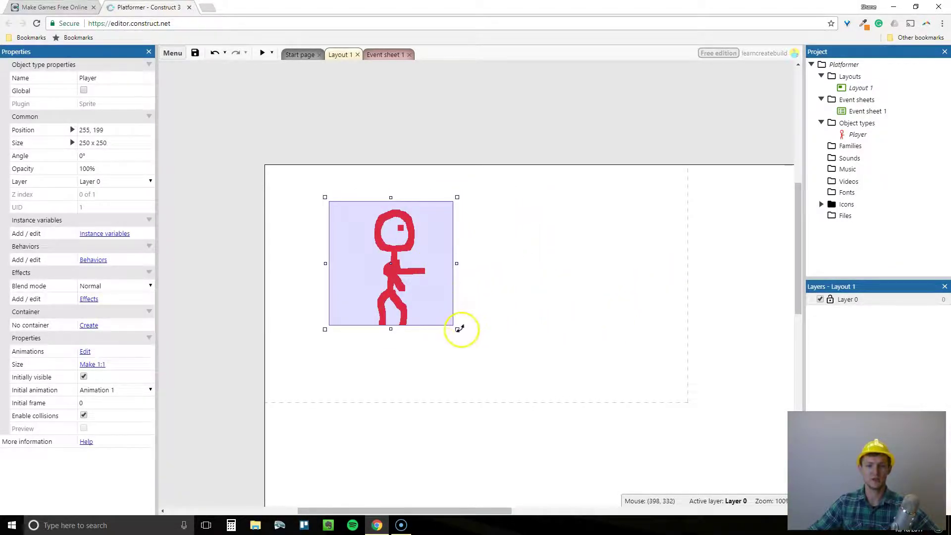
{"action": "left_click_drag", "start_coordinate": [457, 329], "coordinate": [373, 281]}
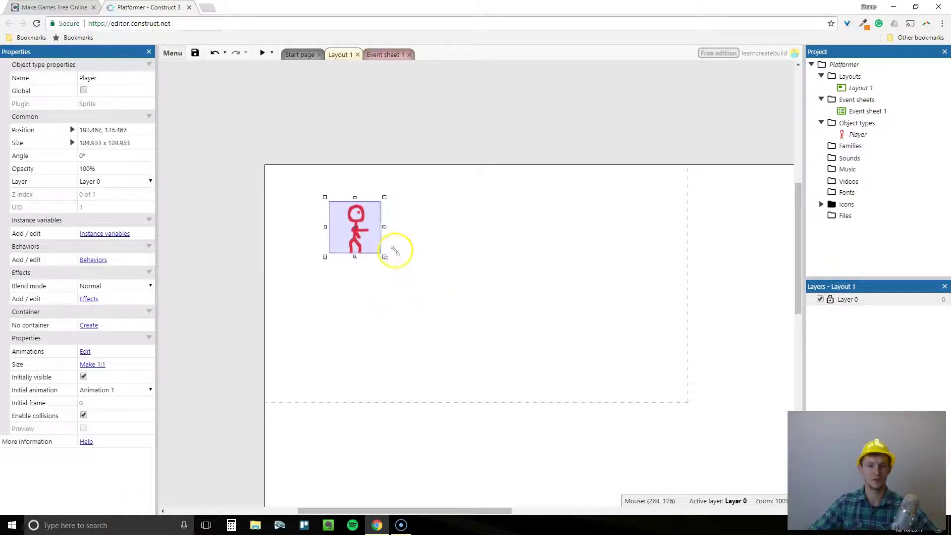
{"action": "left_click_drag", "start_coordinate": [359, 231], "coordinate": [363, 273]}
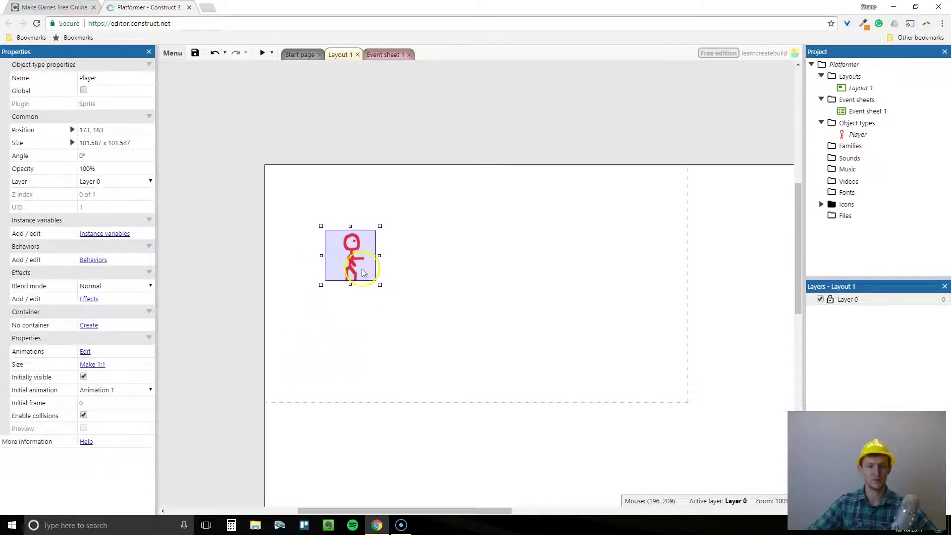
{"action": "left_click", "coordinate": [471, 310]}
{"action": "left_click_drag", "start_coordinate": [474, 510], "coordinate": [452, 512]}
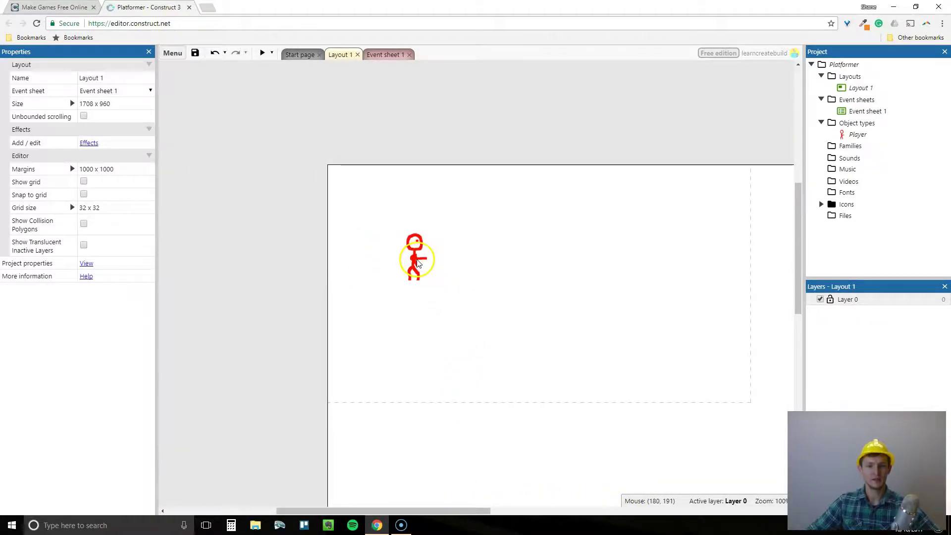
{"action": "left_click_drag", "start_coordinate": [422, 260], "coordinate": [417, 269]}
{"action": "left_click", "coordinate": [538, 321]}
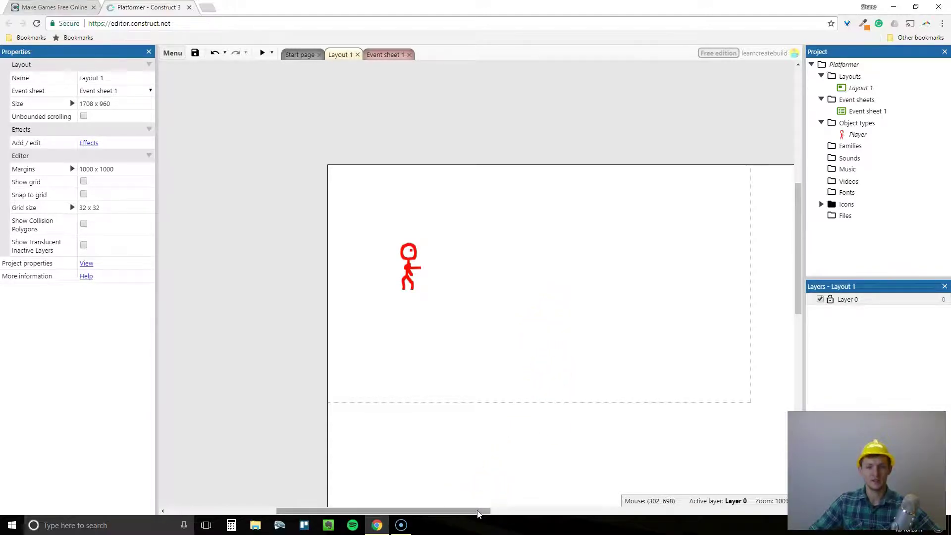
Step: Examine the extent of Layout 1 beyond the dashed viewport area, across its full width and height
{"action": "left_click_drag", "start_coordinate": [478, 515], "coordinate": [523, 512]}
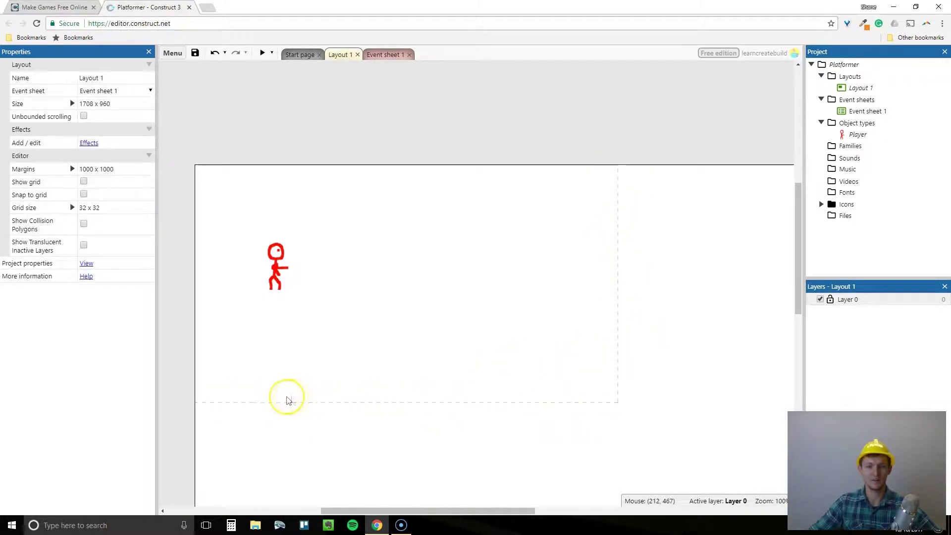
{"action": "left_click_drag", "start_coordinate": [378, 516], "coordinate": [507, 511]}
{"action": "left_click_drag", "start_coordinate": [797, 259], "coordinate": [796, 308]}
{"action": "left_click_drag", "start_coordinate": [644, 510], "coordinate": [484, 512]}
{"action": "left_click_drag", "start_coordinate": [796, 329], "coordinate": [796, 286]}
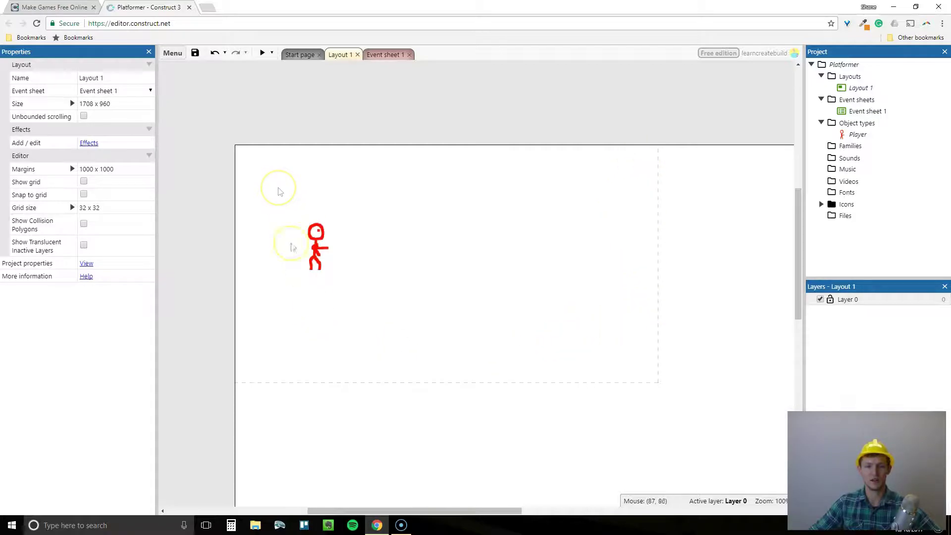
{"action": "left_click_drag", "start_coordinate": [384, 515], "coordinate": [510, 509]}
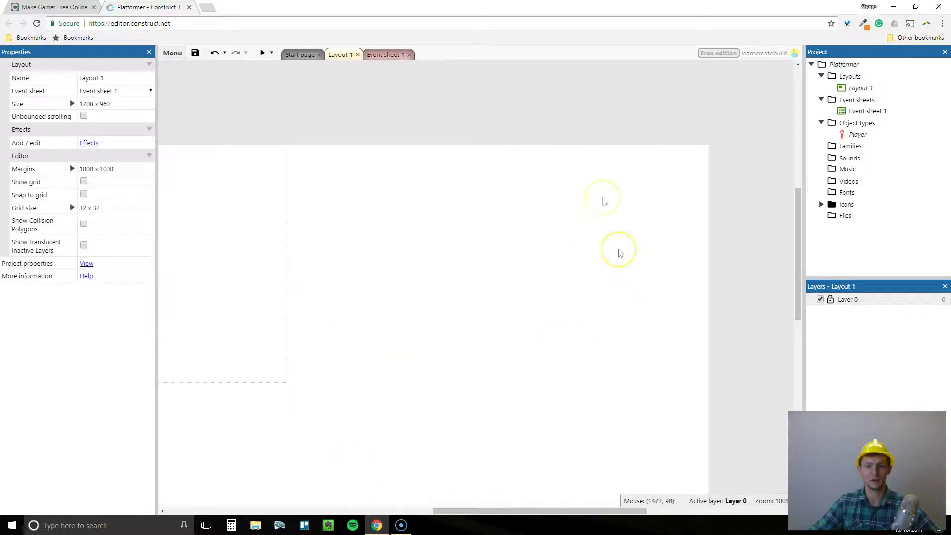
{"action": "left_click_drag", "start_coordinate": [615, 510], "coordinate": [495, 501]}
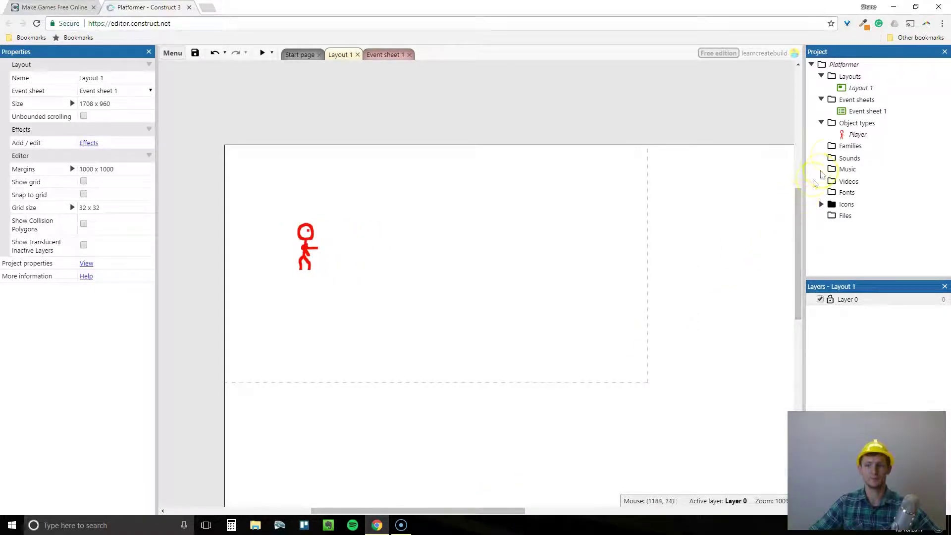
Step: Set the width of Layout 1 to 5000
{"action": "left_click", "coordinate": [868, 90]}
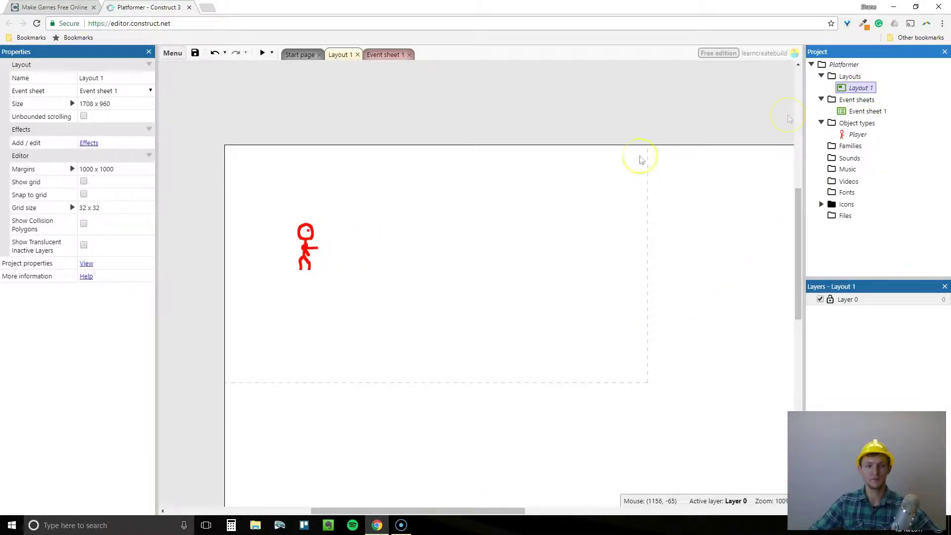
{"action": "left_click", "coordinate": [72, 105]}
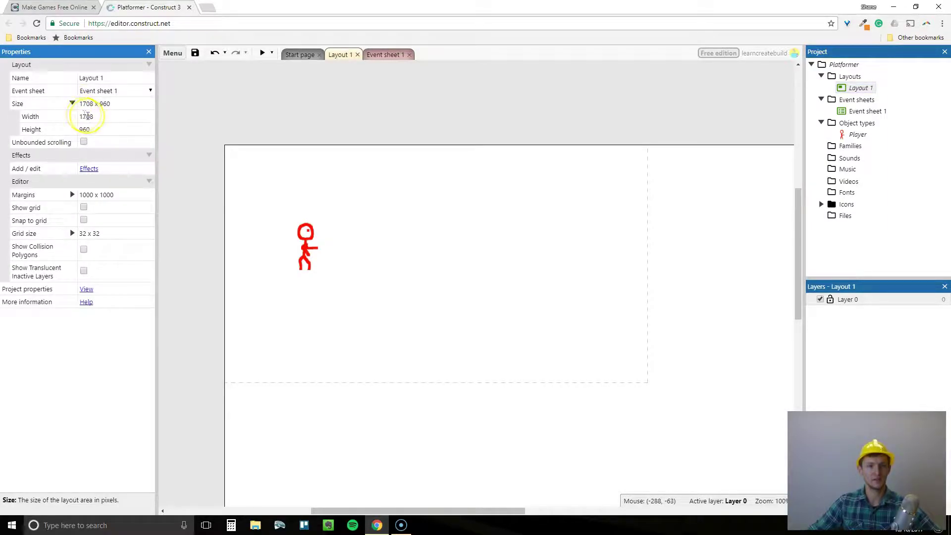
{"action": "left_click", "coordinate": [95, 117]}
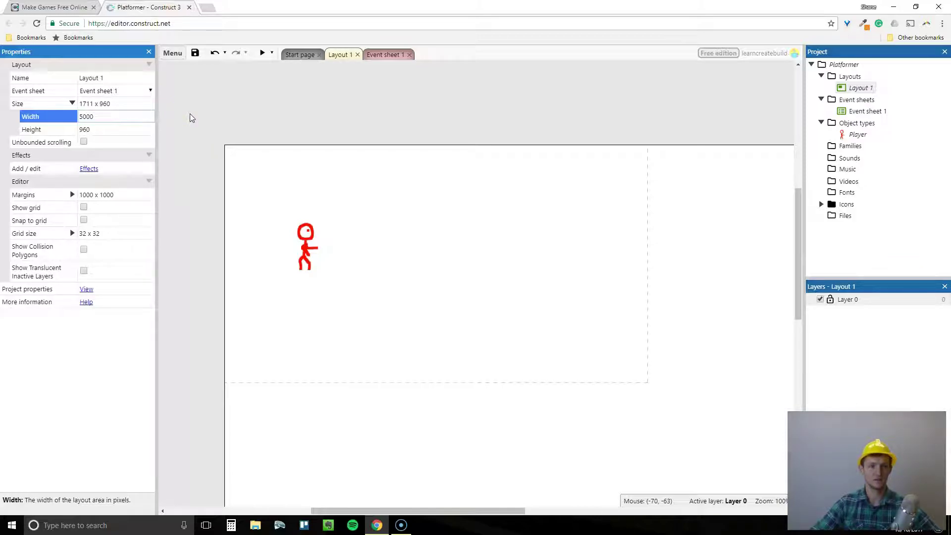
{"action": "key", "text": "Tab"}
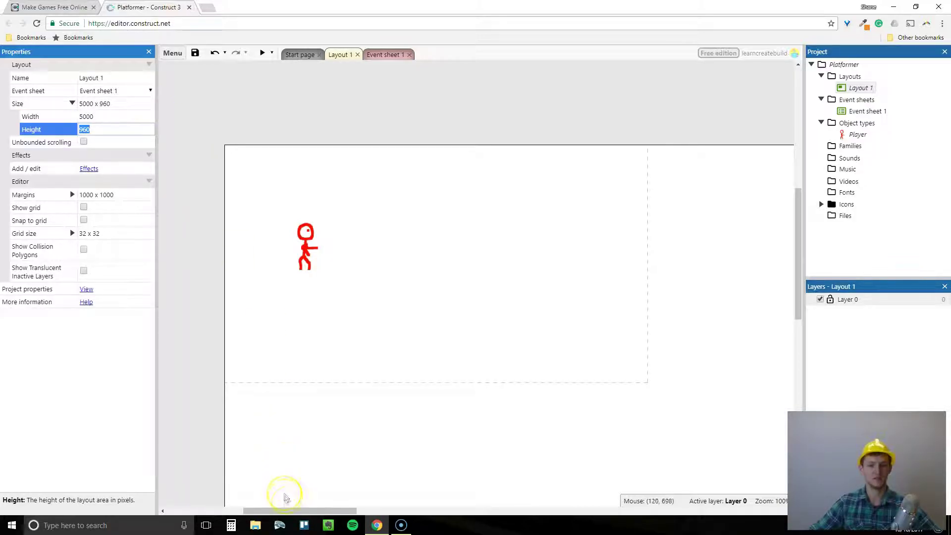
Step: Move the Player closer to the layout's upper-left corner, at about 130, 174
{"action": "mouse_move", "coordinate": [293, 510]}
{"action": "left_mouse_down"}
{"action": "mouse_move", "coordinate": [707, 495]}
{"action": "mouse_move", "coordinate": [381, 514]}
{"action": "mouse_move", "coordinate": [255, 505]}
{"action": "mouse_move", "coordinate": [282, 507]}
{"action": "left_mouse_up"}
{"action": "left_click", "coordinate": [341, 253]}
{"action": "left_click_drag", "start_coordinate": [341, 252], "coordinate": [327, 239]}
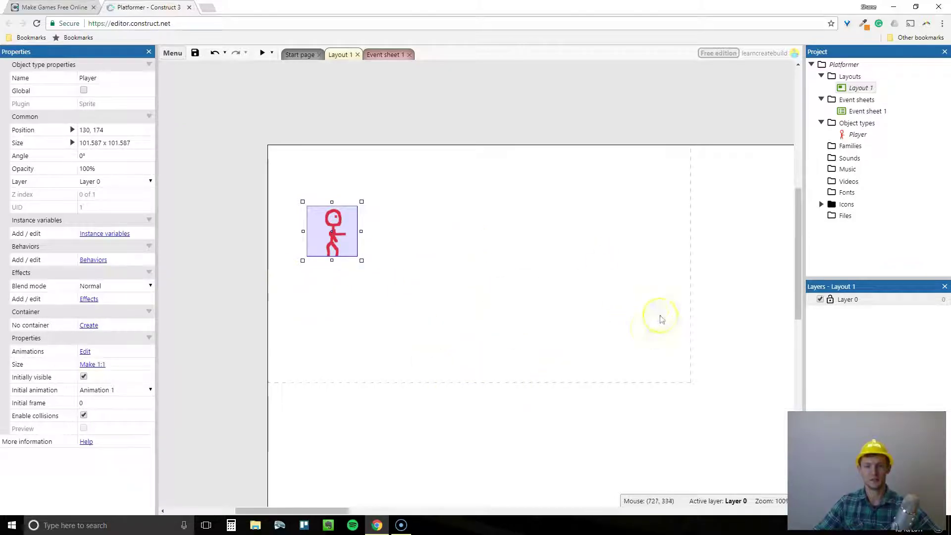
Step: Insert a new Sprite object named Platform and place it below the Player in Layout 1
{"action": "double_click", "coordinate": [401, 313]}
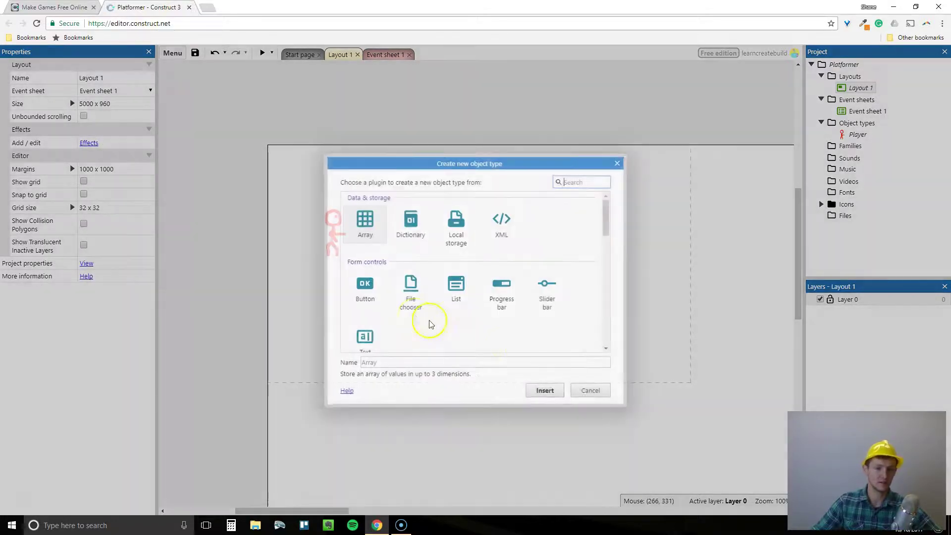
{"action": "left_click_drag", "start_coordinate": [605, 220], "coordinate": [616, 259]}
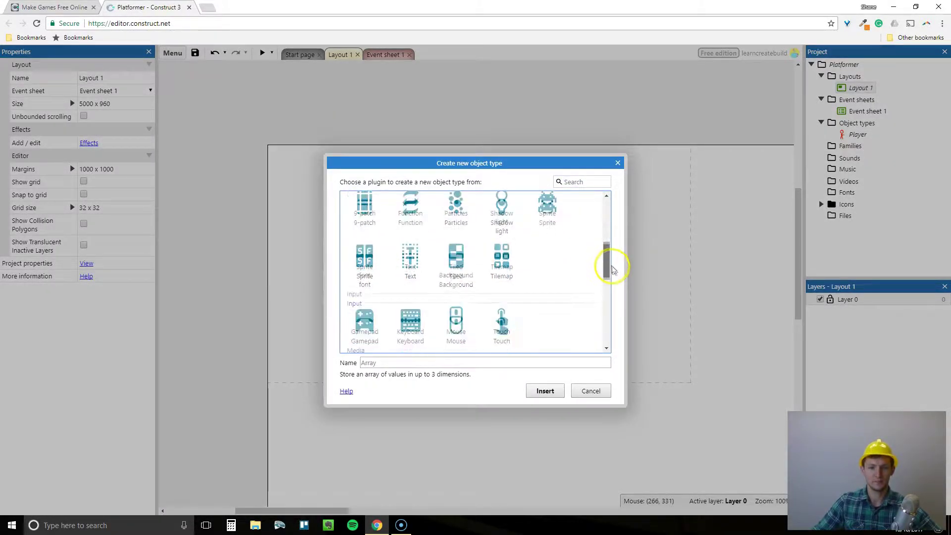
{"action": "scroll", "coordinate": [584, 243], "scroll_direction": "down", "scroll_amount": 1}
{"action": "left_click", "coordinate": [547, 206]}
{"action": "left_click", "coordinate": [425, 361]}
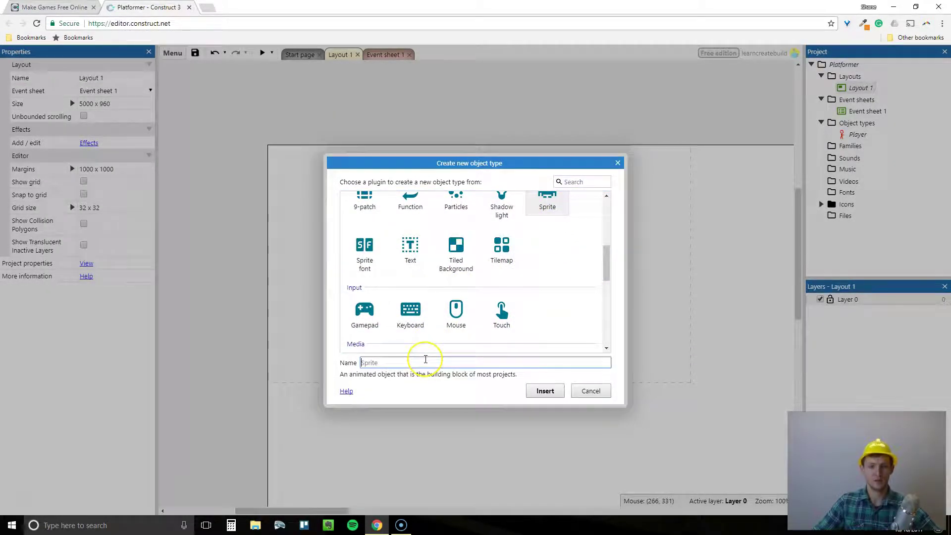
{"action": "type", "text": "Platform"}
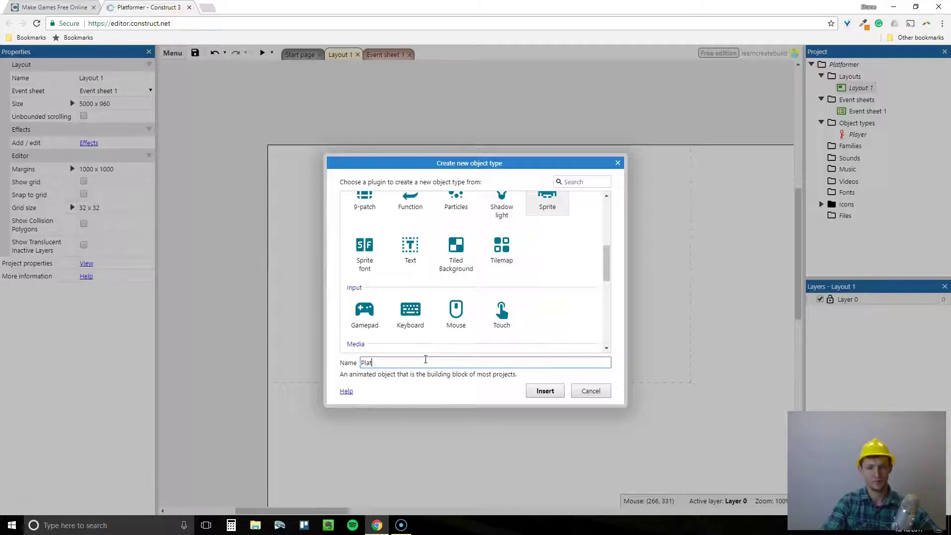
{"action": "left_click", "coordinate": [545, 390]}
{"action": "left_click", "coordinate": [329, 293]}
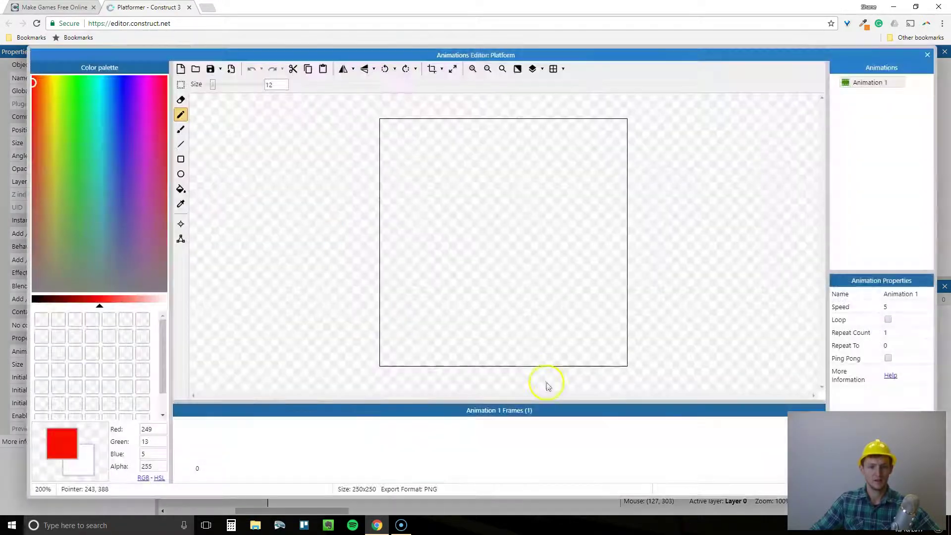
Step: Fill the Platform's whole image with solid blue and close its image editor
{"action": "left_click", "coordinate": [182, 189]}
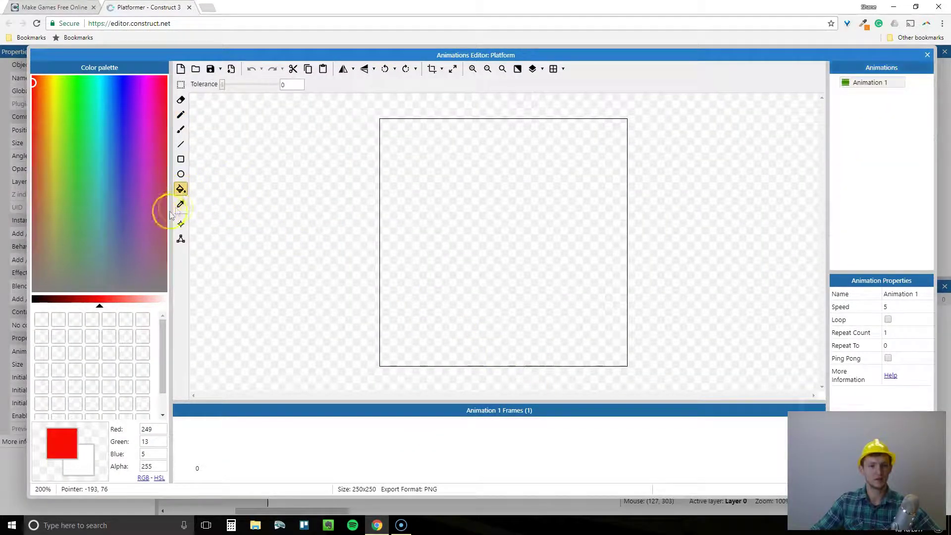
{"action": "left_click", "coordinate": [63, 105]}
{"action": "left_click", "coordinate": [83, 90]}
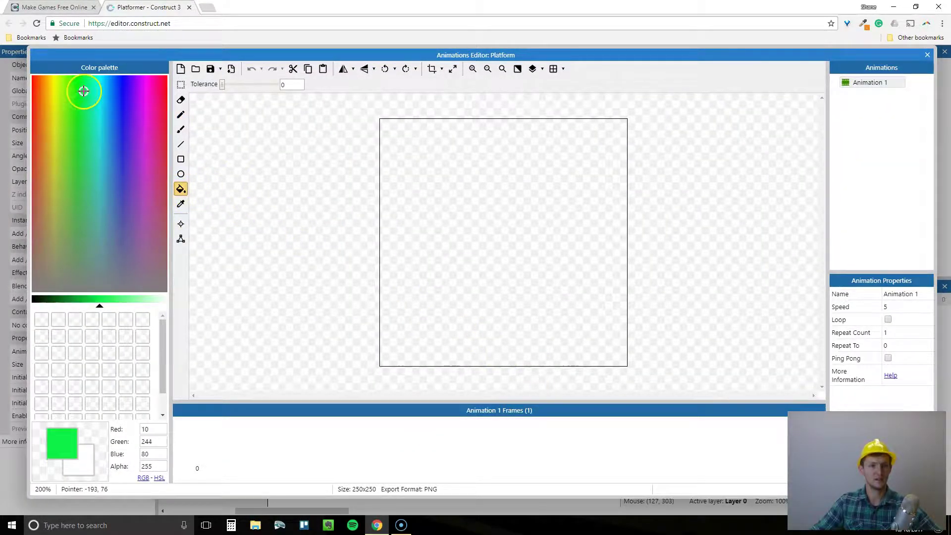
{"action": "left_click", "coordinate": [121, 88]}
{"action": "left_click", "coordinate": [486, 184]}
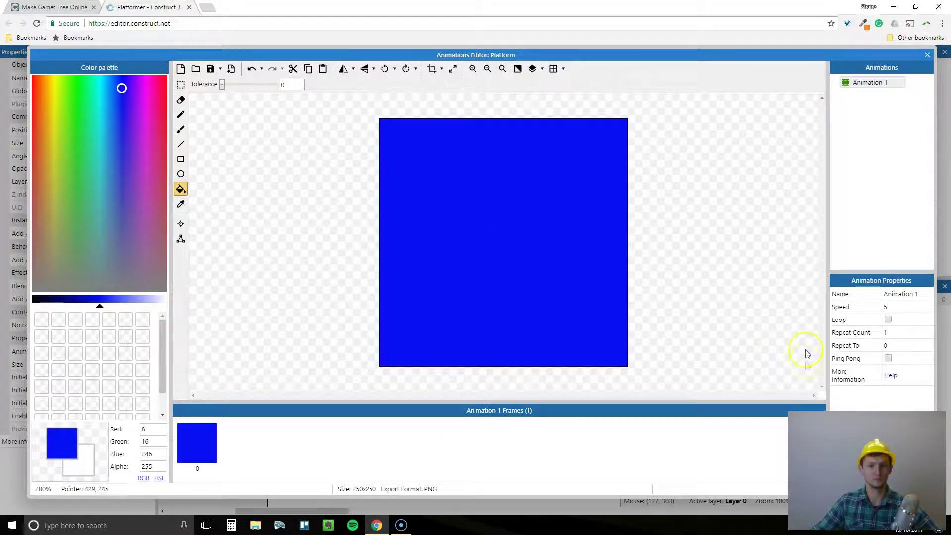
{"action": "left_click", "coordinate": [928, 55]}
Step: Fit the Platform to about 432 x 48 beneath the Player, and add three small copies and a long one about 738 x 48
{"action": "left_click_drag", "start_coordinate": [397, 229], "coordinate": [451, 282]}
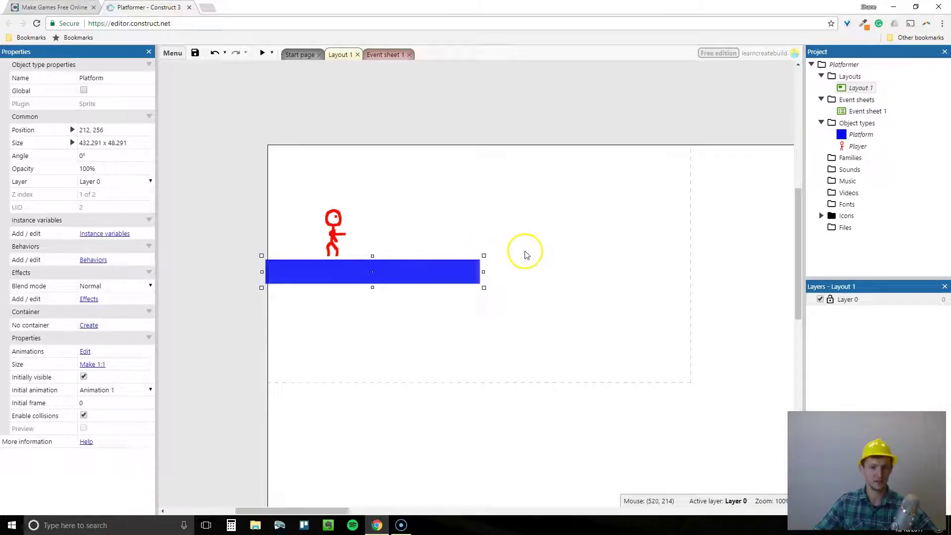
{"action": "left_click_drag", "start_coordinate": [431, 274], "coordinate": [711, 487], "text": "ctrl"}
Step: Try a duplicated pair of one long and one small platform farther along the layout, and delete the pair
{"action": "left_click", "coordinate": [489, 399], "text": "shift"}
{"action": "left_click_drag", "start_coordinate": [489, 399], "coordinate": [725, 328], "text": "ctrl"}
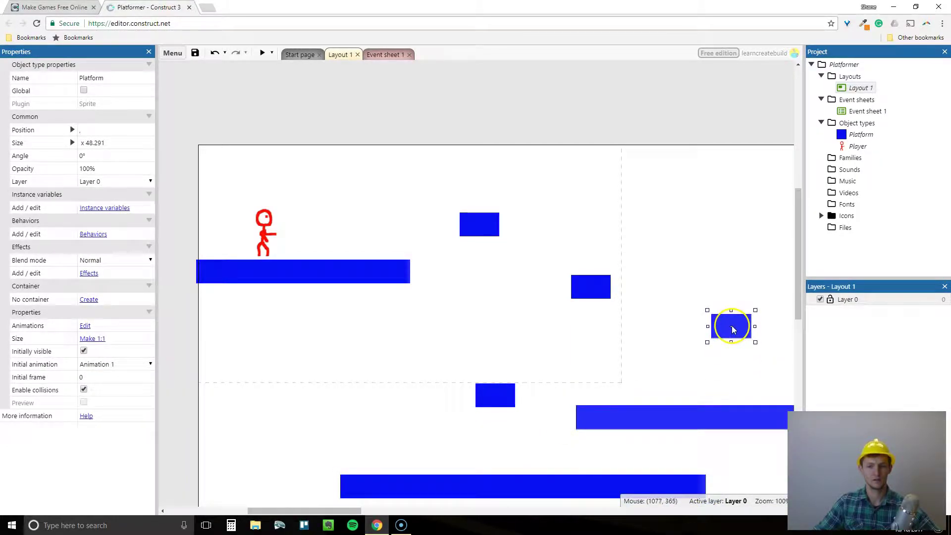
{"action": "mouse_move", "coordinate": [735, 423]}
{"action": "left_mouse_down"}
{"action": "mouse_move", "coordinate": [902, 397]}
{"action": "mouse_move", "coordinate": [729, 415]}
{"action": "left_mouse_up"}
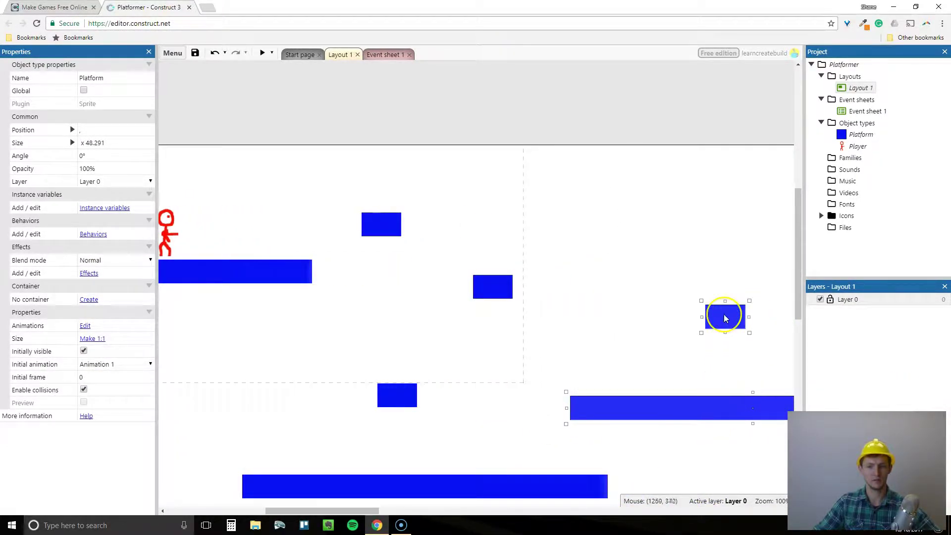
{"action": "left_click_drag", "start_coordinate": [723, 318], "coordinate": [664, 317]}
{"action": "left_click", "coordinate": [677, 408]}
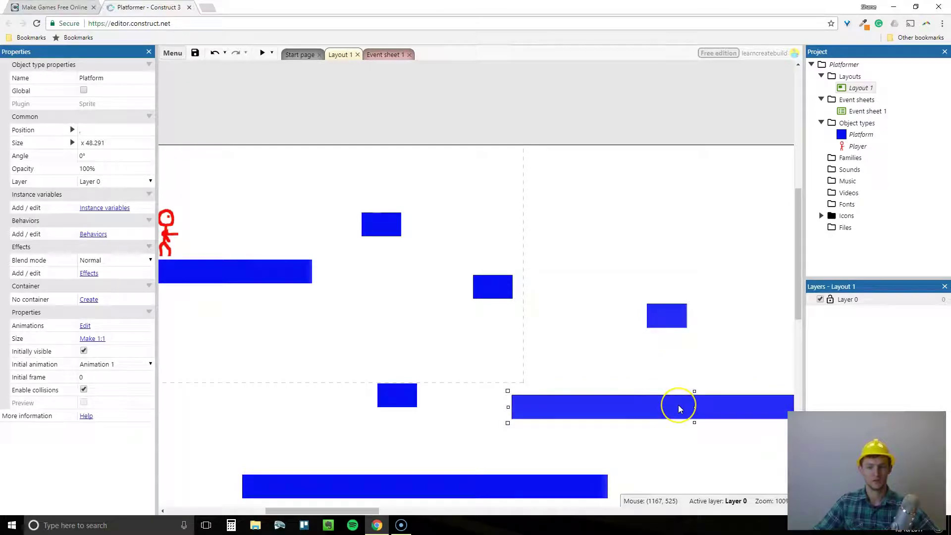
{"action": "key", "text": "Delete"}
Step: Copy the small platform into a rising staircase of five blocks past the long lower platform, the highest at about 1963, 201
{"action": "left_click", "coordinate": [467, 487]}
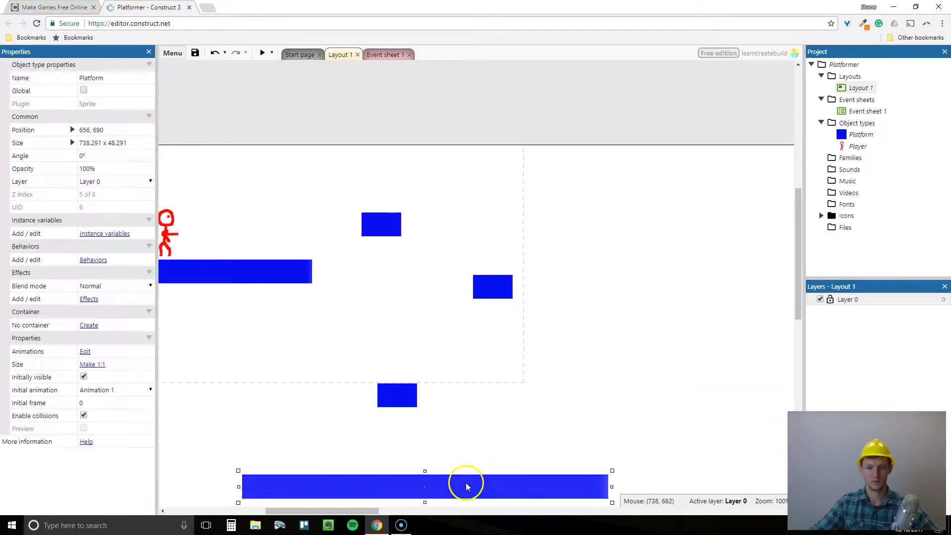
{"action": "left_click", "coordinate": [414, 431]}
{"action": "left_click", "coordinate": [390, 399]}
{"action": "left_click_drag", "start_coordinate": [387, 402], "coordinate": [752, 386], "text": "ctrl"}
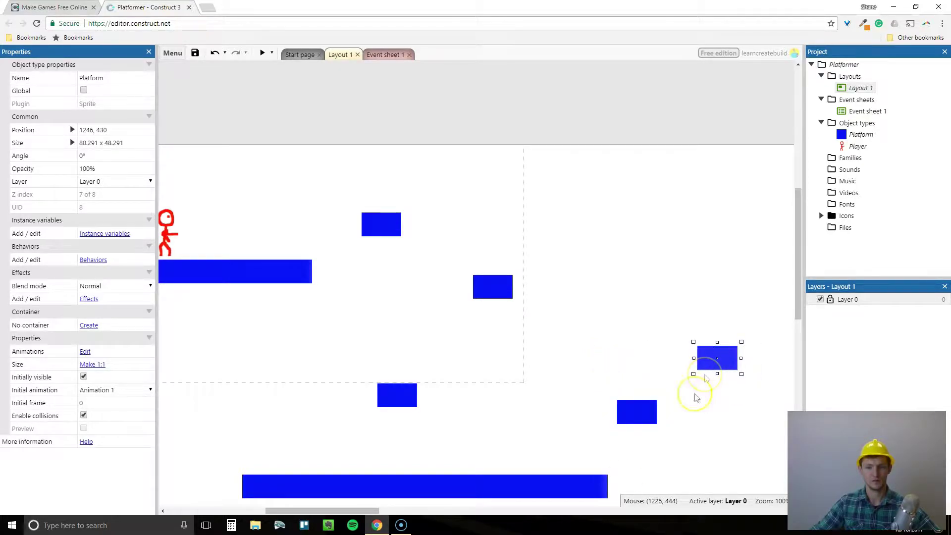
{"action": "left_click_drag", "start_coordinate": [372, 511], "coordinate": [438, 514]}
{"action": "left_click_drag", "start_coordinate": [359, 364], "coordinate": [704, 251], "text": "ctrl"}
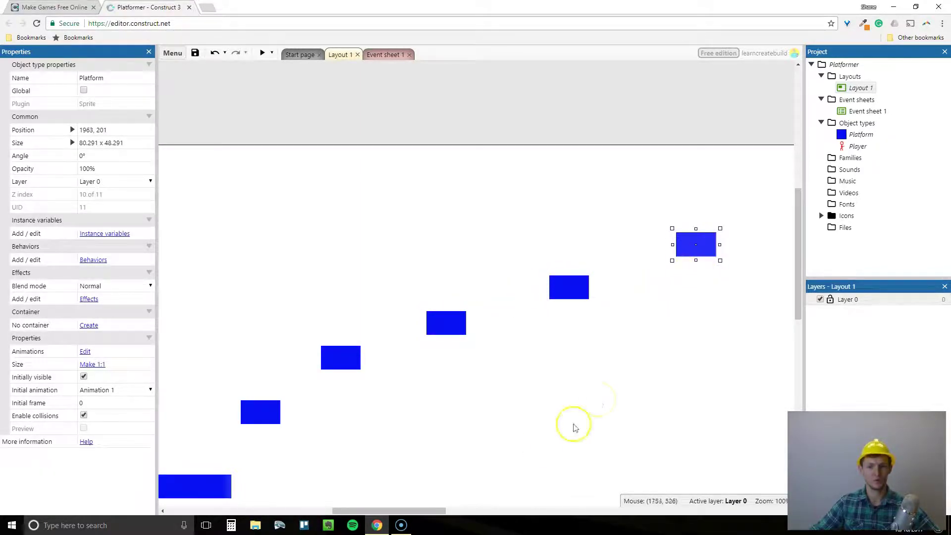
Step: Widen the highest staircase platform and place a copy of it lower and farther along the layout
{"action": "left_click_drag", "start_coordinate": [446, 510], "coordinate": [491, 511]}
{"action": "left_click", "coordinate": [456, 241]}
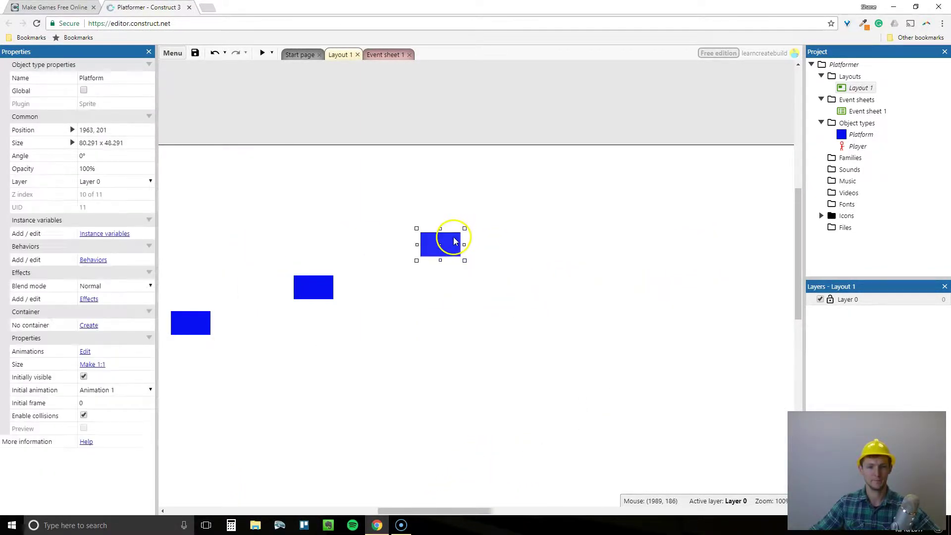
{"action": "left_click_drag", "start_coordinate": [465, 244], "coordinate": [623, 448]}
Step: Place small platform copies past the two widened ones, starting at about 2541, 359 and continuing farther along the layout
{"action": "left_click_drag", "start_coordinate": [317, 288], "coordinate": [399, 294], "text": "ctrl"}
{"action": "key", "text": "Delete"}
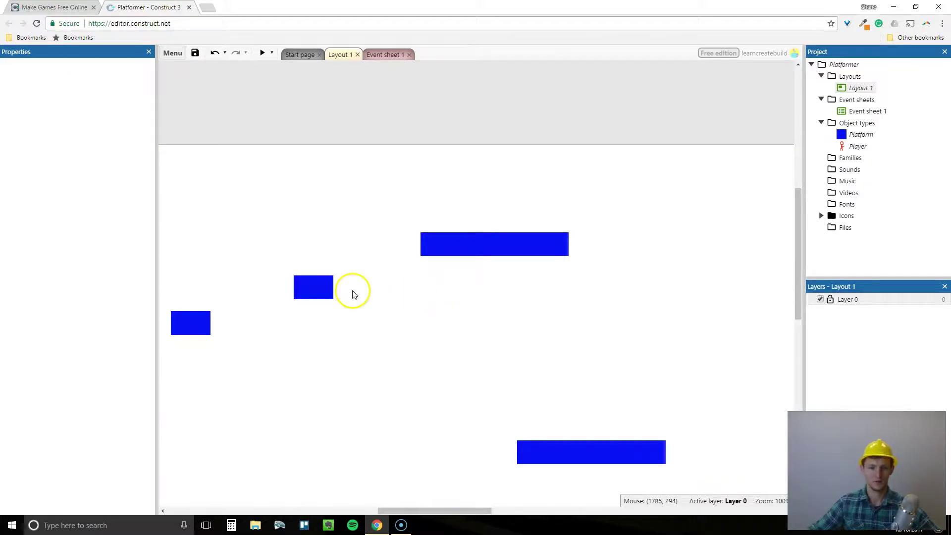
{"action": "left_click", "coordinate": [312, 288]}
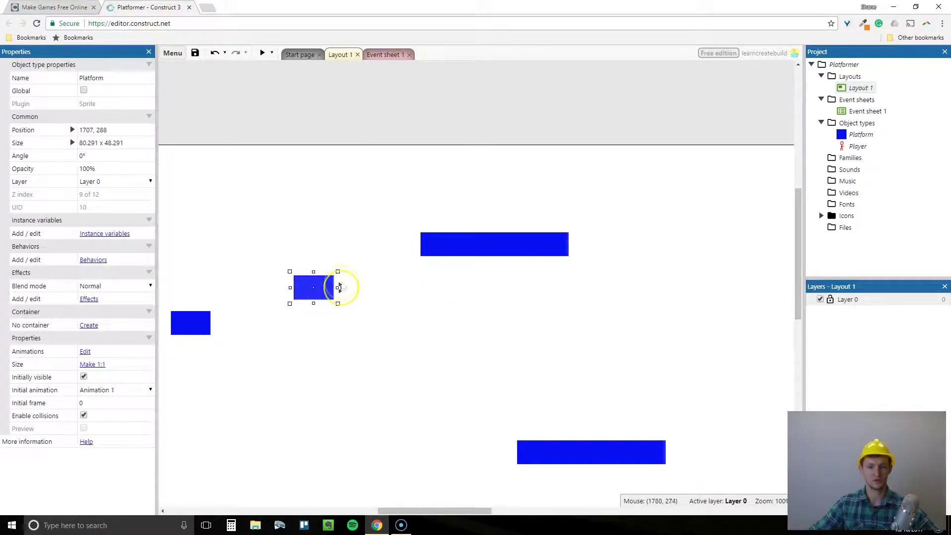
{"action": "left_click_drag", "start_coordinate": [326, 290], "coordinate": [739, 325], "text": "ctrl"}
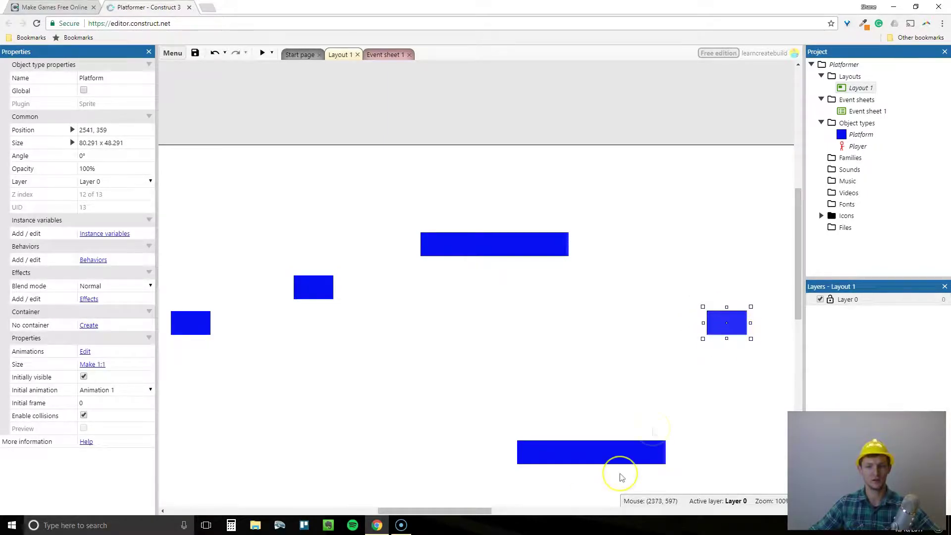
{"action": "left_click_drag", "start_coordinate": [483, 510], "coordinate": [529, 510]}
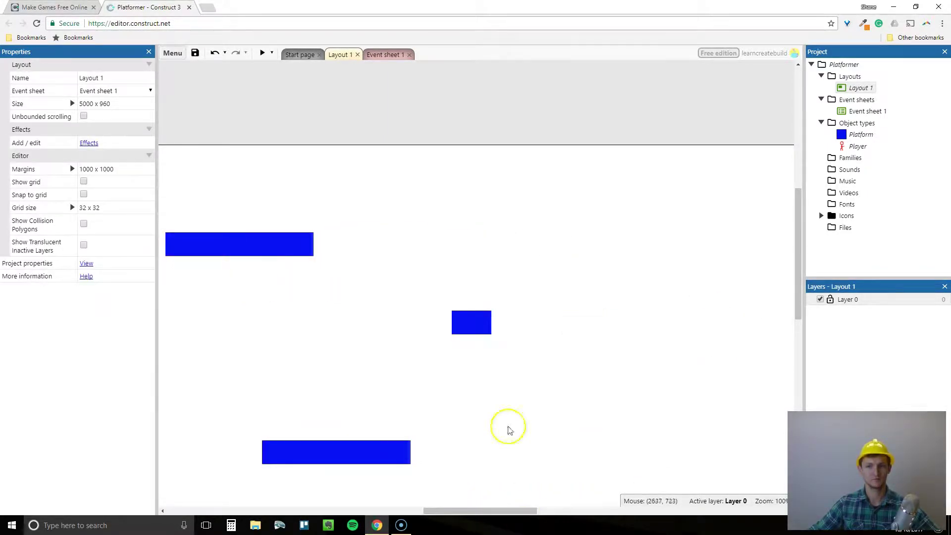
{"action": "left_click", "coordinate": [483, 323]}
{"action": "left_click_drag", "start_coordinate": [483, 323], "coordinate": [716, 269], "text": "ctrl"}
Step: Add another small platform and two long ones about 396 x 48 toward the layout's far end, the last at about 4796, 657
{"action": "left_click_drag", "start_coordinate": [528, 510], "coordinate": [601, 510]}
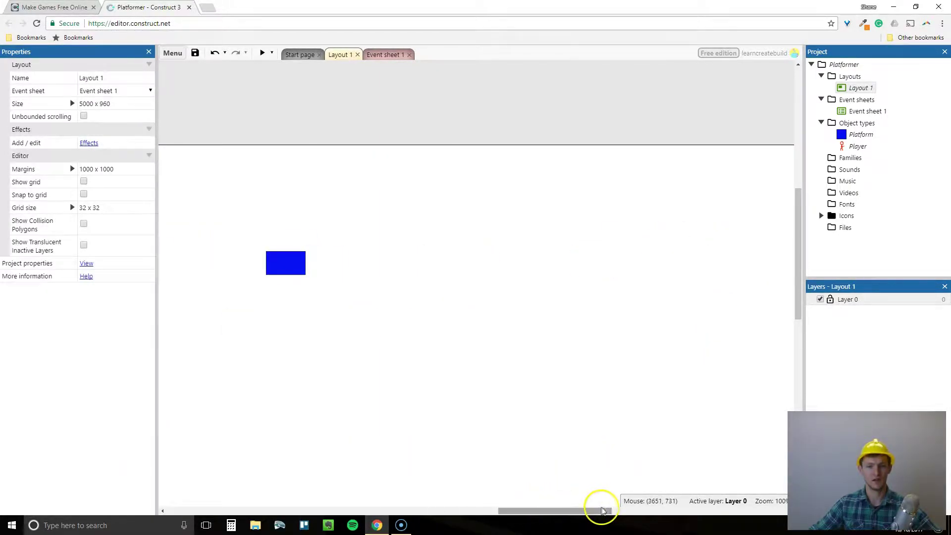
{"action": "left_click", "coordinate": [299, 263]}
{"action": "left_click_drag", "start_coordinate": [299, 263], "coordinate": [693, 381], "text": "ctrl"}
{"action": "left_click_drag", "start_coordinate": [590, 510], "coordinate": [664, 496]}
{"action": "left_click", "coordinate": [265, 379]}
{"action": "left_click_drag", "start_coordinate": [276, 381], "coordinate": [759, 322]}
{"action": "mouse_move", "coordinate": [653, 511]}
{"action": "left_mouse_down"}
{"action": "mouse_move", "coordinate": [673, 506]}
{"action": "mouse_move", "coordinate": [659, 507]}
{"action": "left_mouse_up"}
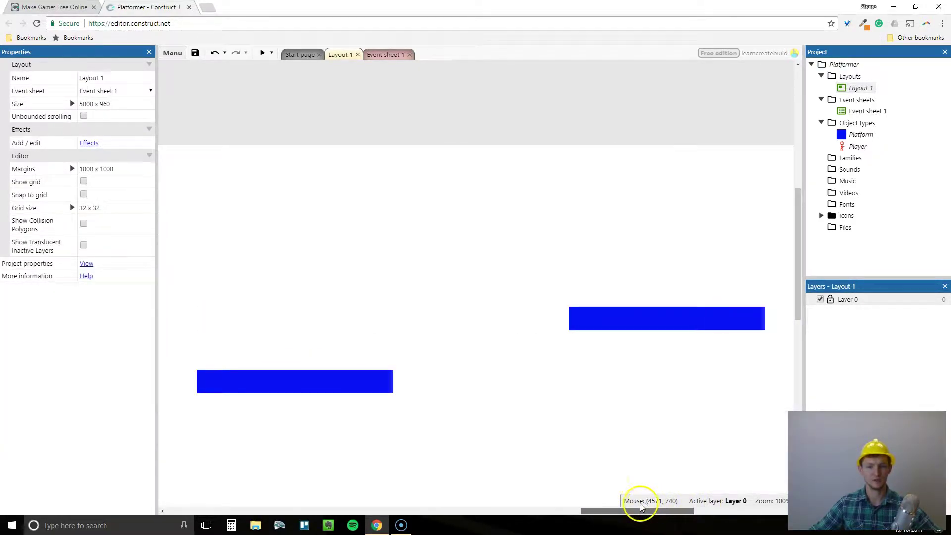
{"action": "left_click_drag", "start_coordinate": [658, 322], "coordinate": [707, 478]}
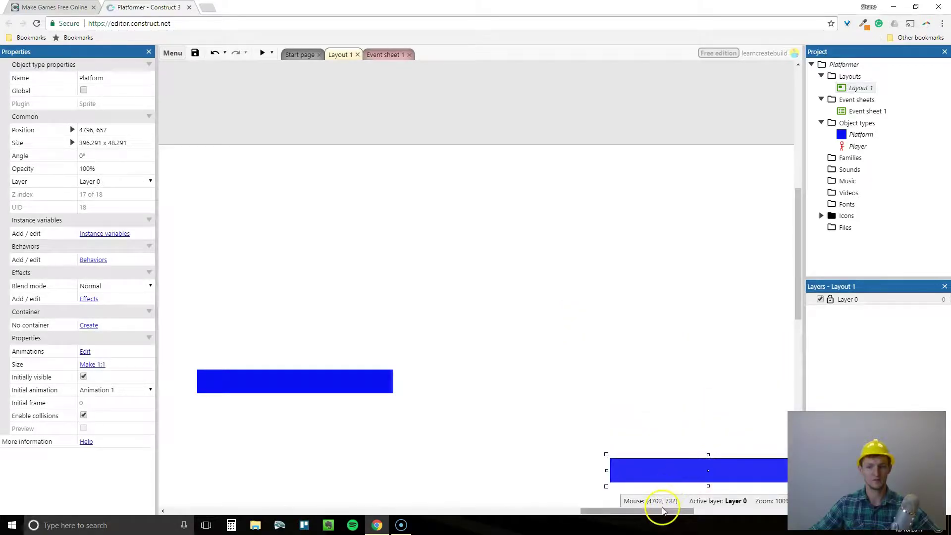
Step: Raise the second-to-last long platform to about 3865, 314 and widen it slightly toward the layout's far end
{"action": "left_click_drag", "start_coordinate": [583, 513], "coordinate": [520, 510]}
{"action": "left_click_drag", "start_coordinate": [573, 378], "coordinate": [529, 298]}
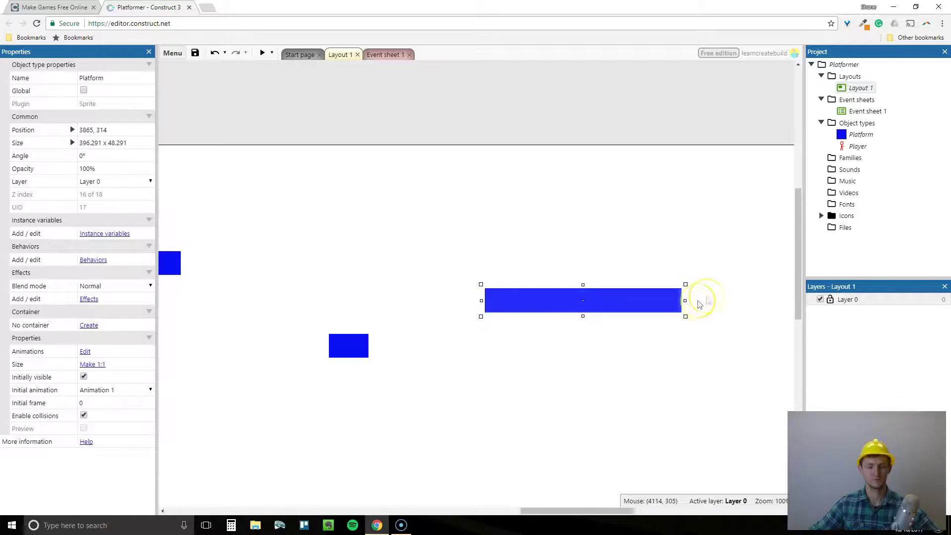
{"action": "left_click_drag", "start_coordinate": [686, 301], "coordinate": [719, 302]}
Step: Add the Solid behavior to the Platform object
{"action": "left_click_drag", "start_coordinate": [595, 512], "coordinate": [266, 512]}
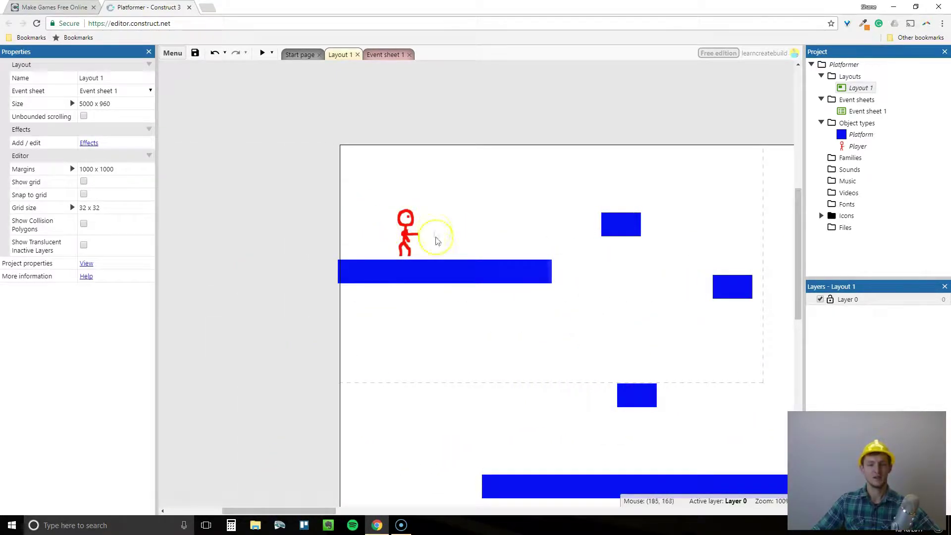
{"action": "left_click", "coordinate": [416, 273]}
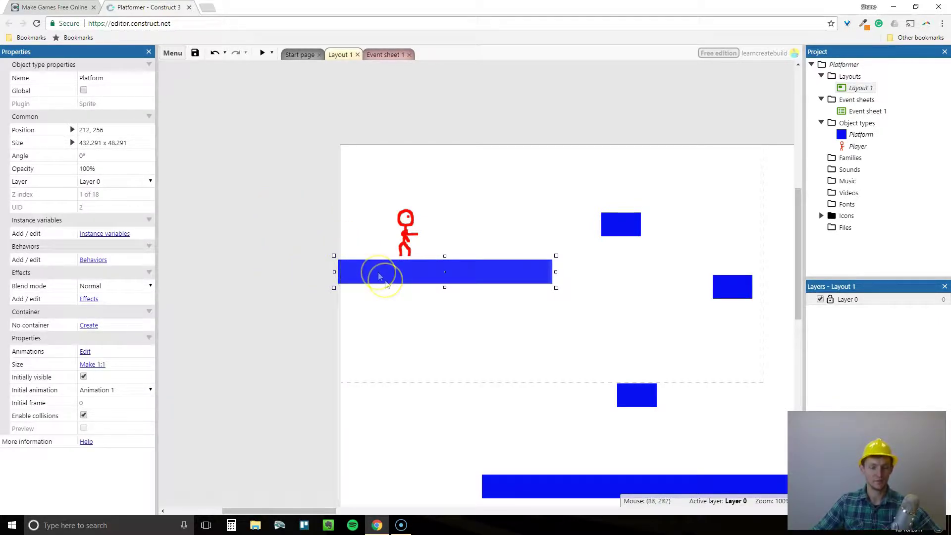
{"action": "left_click", "coordinate": [92, 262]}
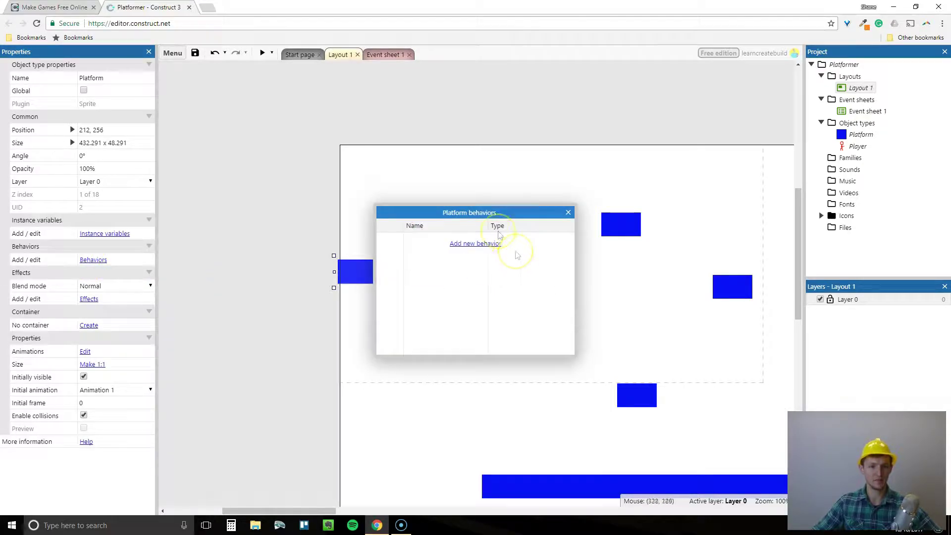
{"action": "left_click", "coordinate": [473, 244]}
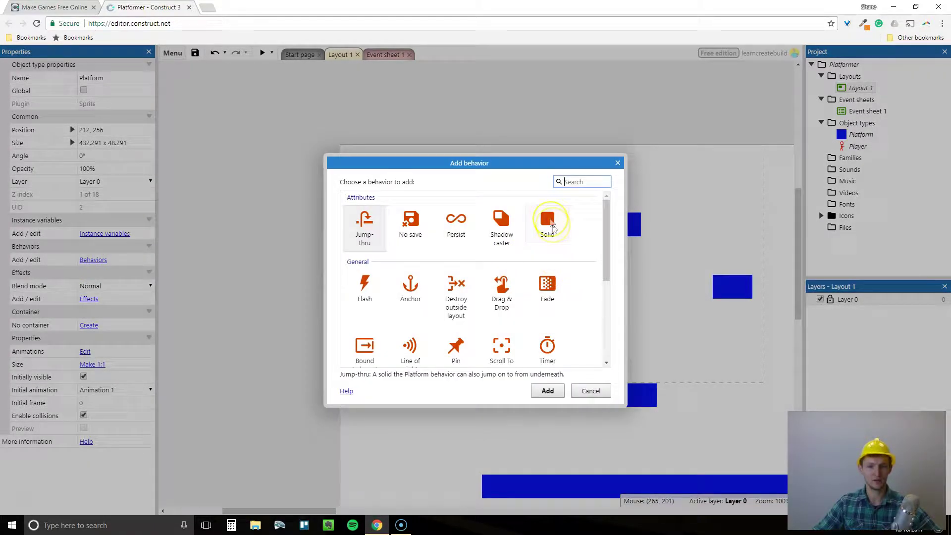
{"action": "left_click", "coordinate": [548, 225]}
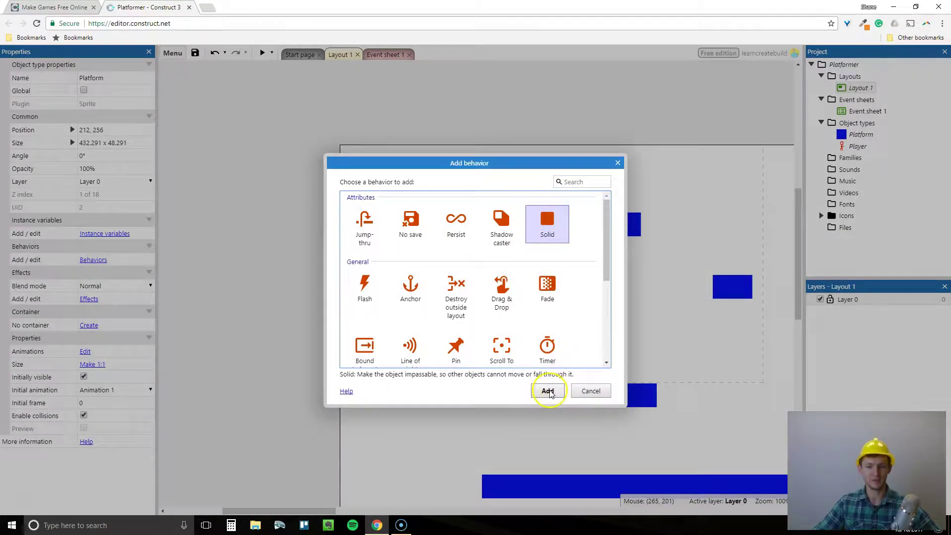
{"action": "left_click", "coordinate": [548, 391]}
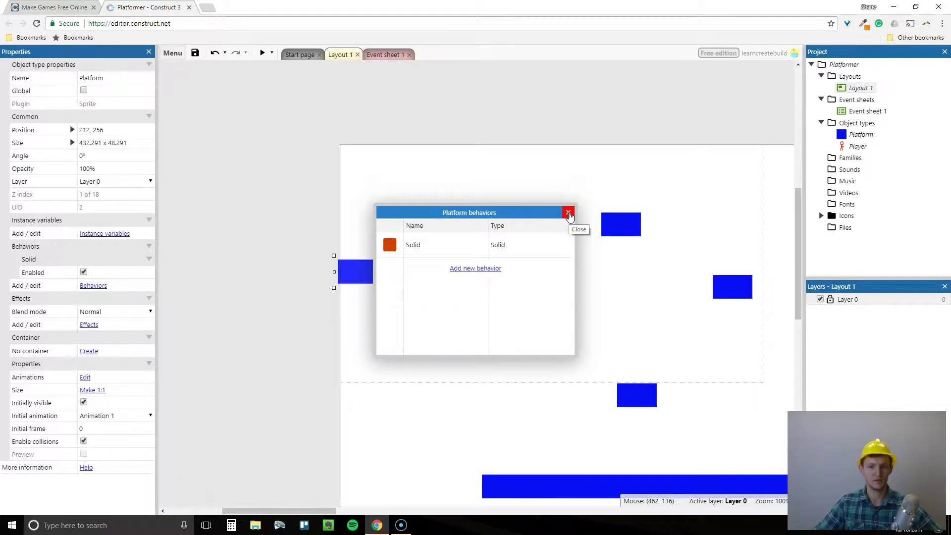
{"action": "left_click", "coordinate": [569, 214]}
Step: Add the Platform movement behavior to the Player and enable its Double-jump option
{"action": "left_click", "coordinate": [404, 209]}
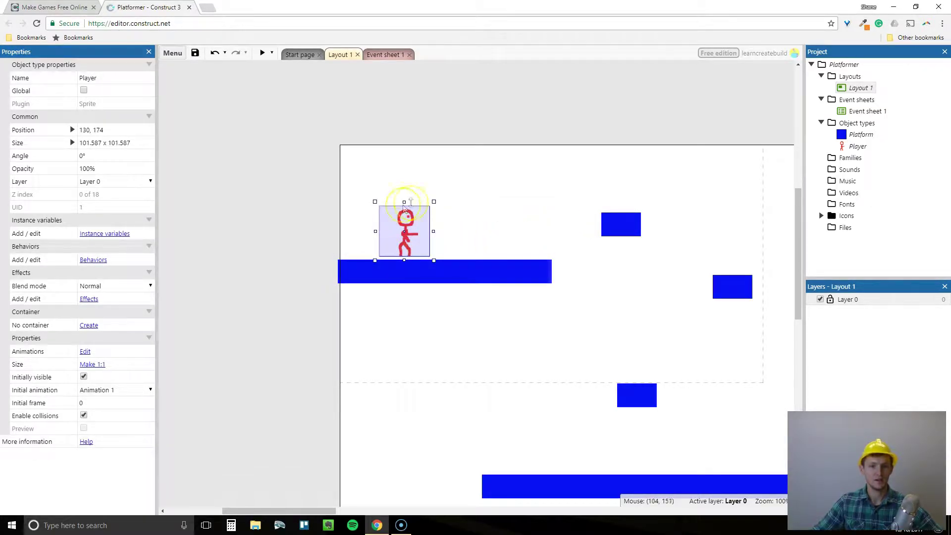
{"action": "left_click", "coordinate": [93, 260]}
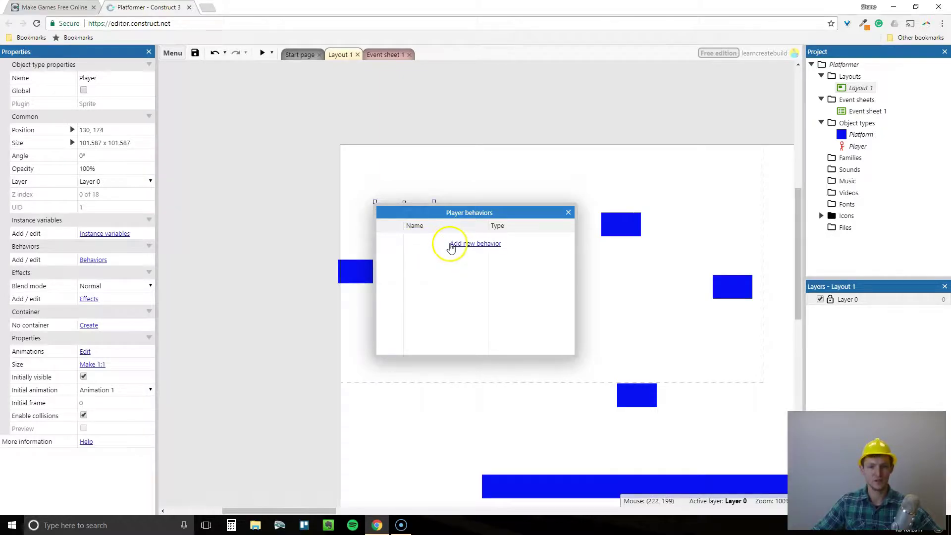
{"action": "left_click", "coordinate": [474, 244]}
{"action": "scroll", "coordinate": [525, 280], "scroll_direction": "down", "scroll_amount": 5}
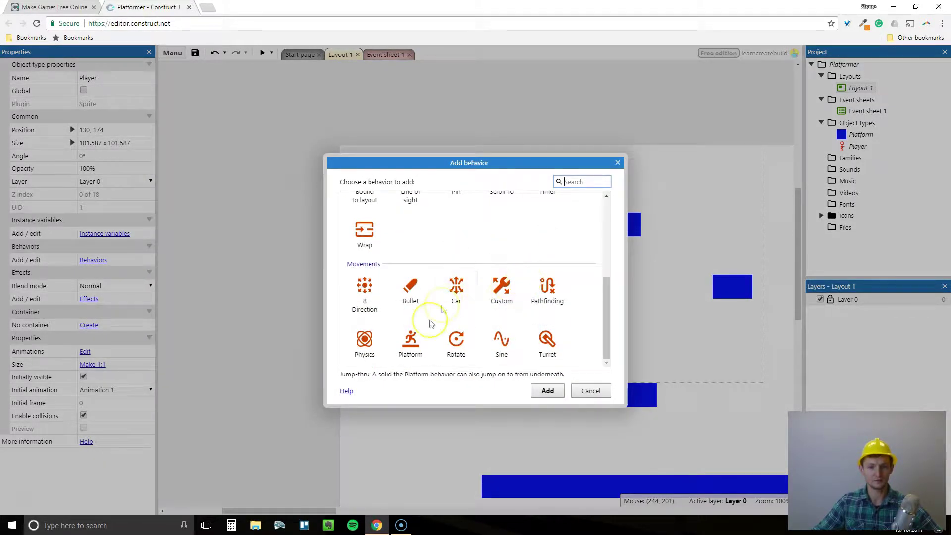
{"action": "left_click", "coordinate": [414, 343]}
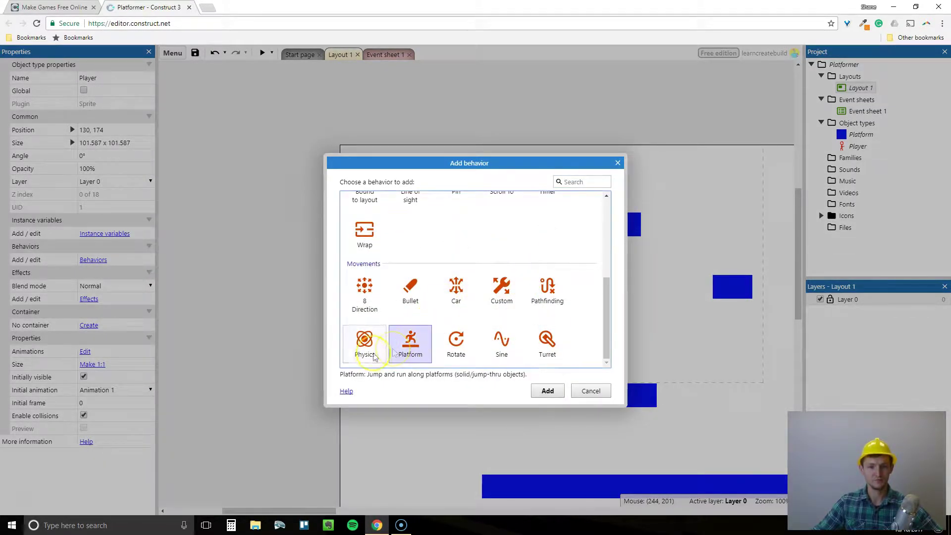
{"action": "left_click", "coordinate": [548, 391]}
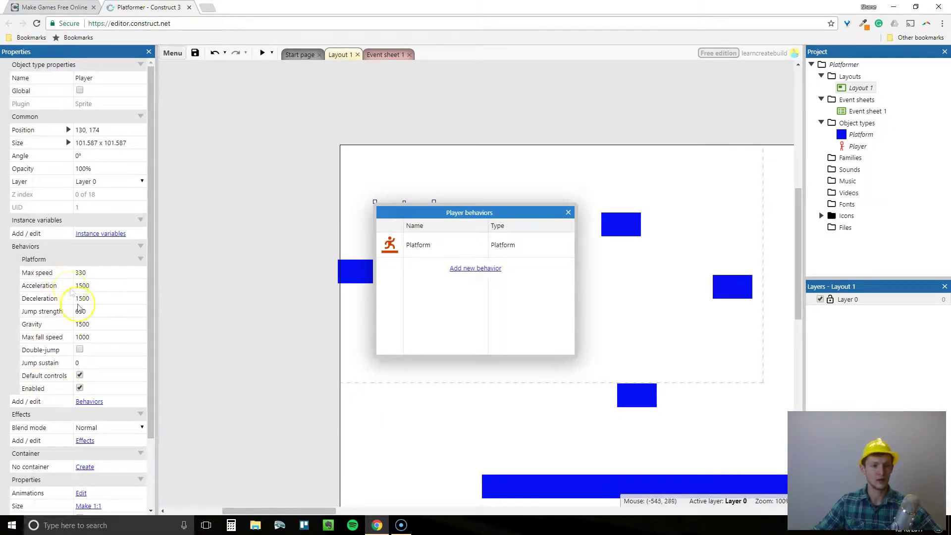
{"action": "left_click", "coordinate": [79, 351]}
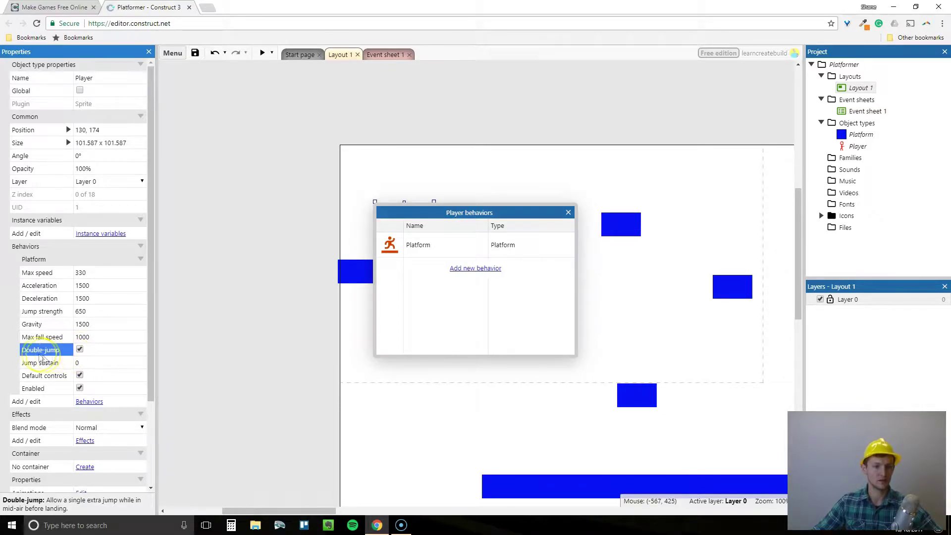
Step: Add the Scroll To behavior to the Player and close its behavior list
{"action": "left_click", "coordinate": [492, 270]}
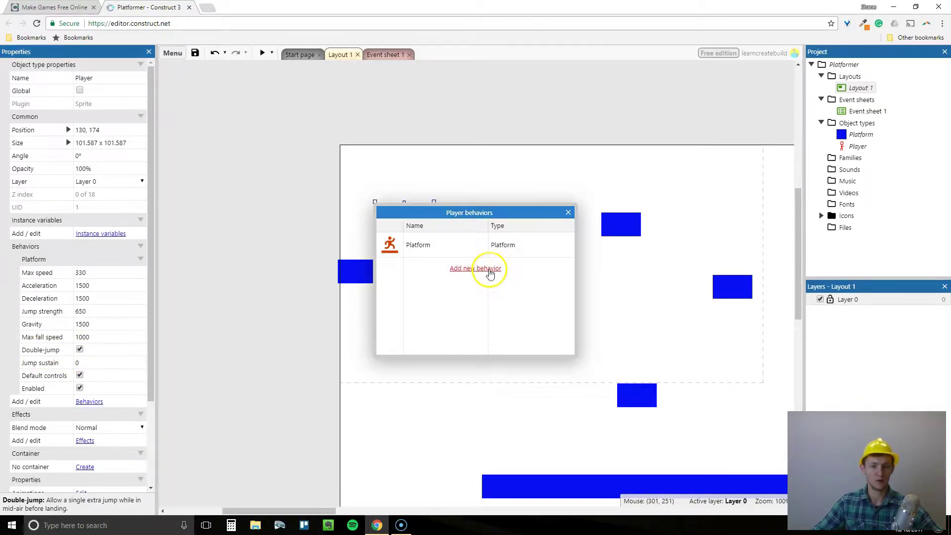
{"action": "left_click_drag", "start_coordinate": [607, 247], "coordinate": [607, 266]}
{"action": "left_click", "coordinate": [510, 303]}
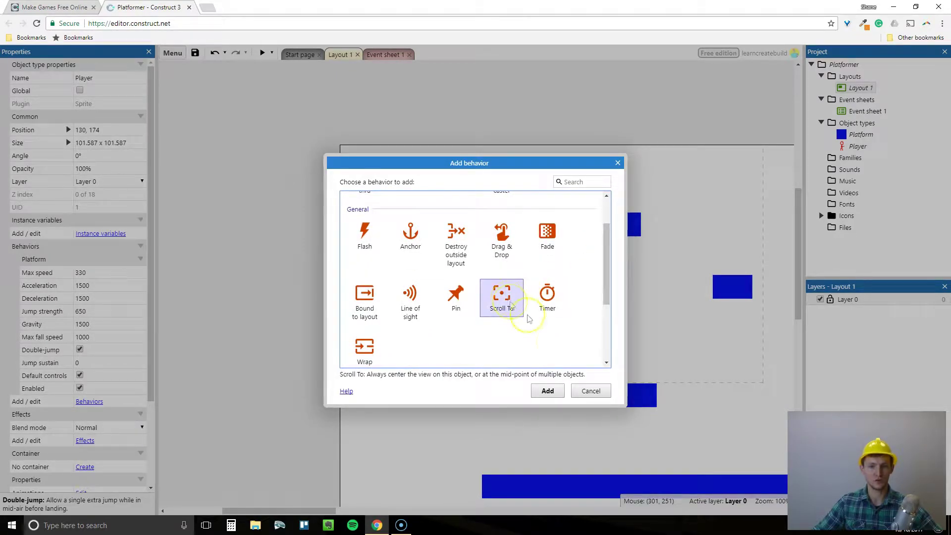
{"action": "left_click", "coordinate": [552, 394]}
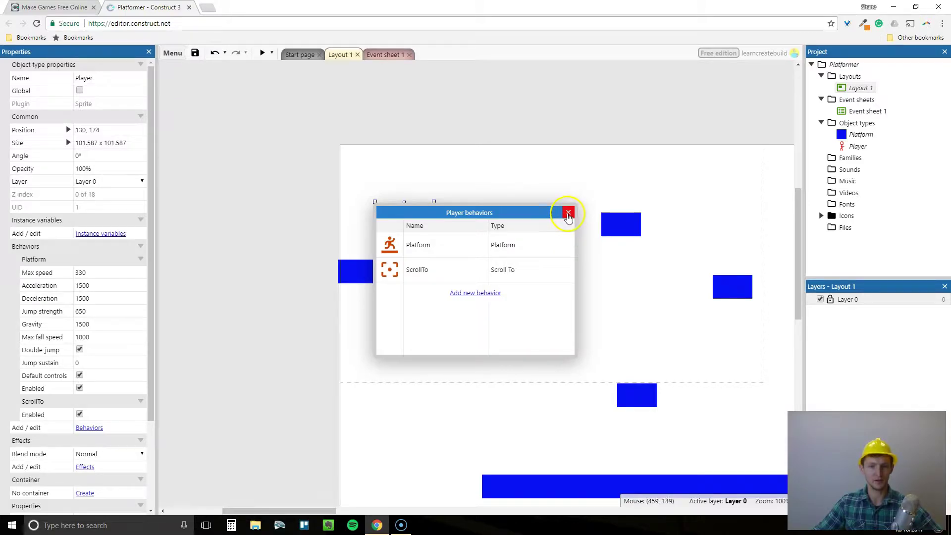
{"action": "left_click", "coordinate": [566, 212]}
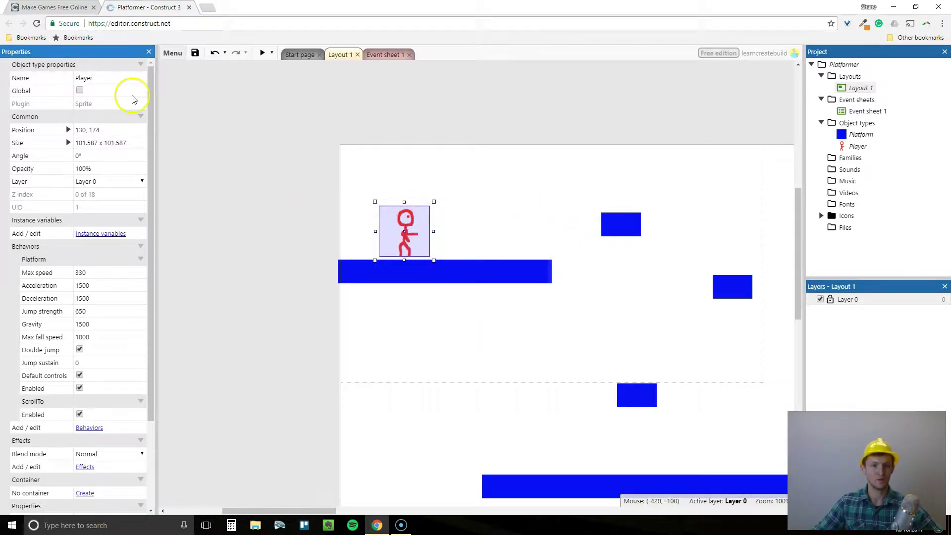
Step: Preview the layout and test running the Player back and forth along the first platform
{"action": "left_click", "coordinate": [262, 53]}
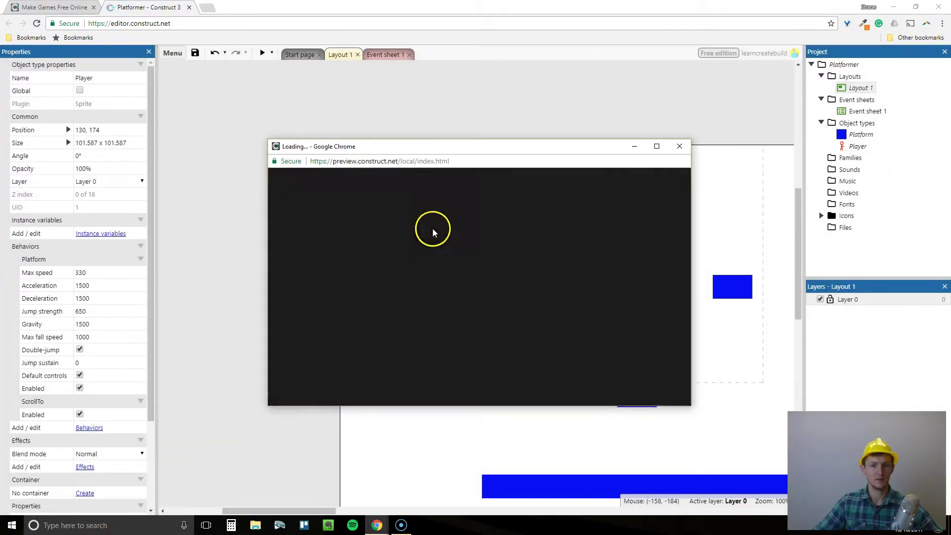
{"action": "key", "text": "Right"}
{"action": "key", "text": "Left"}
{"action": "key", "text": "Right"}
{"action": "key", "text": "Left"}
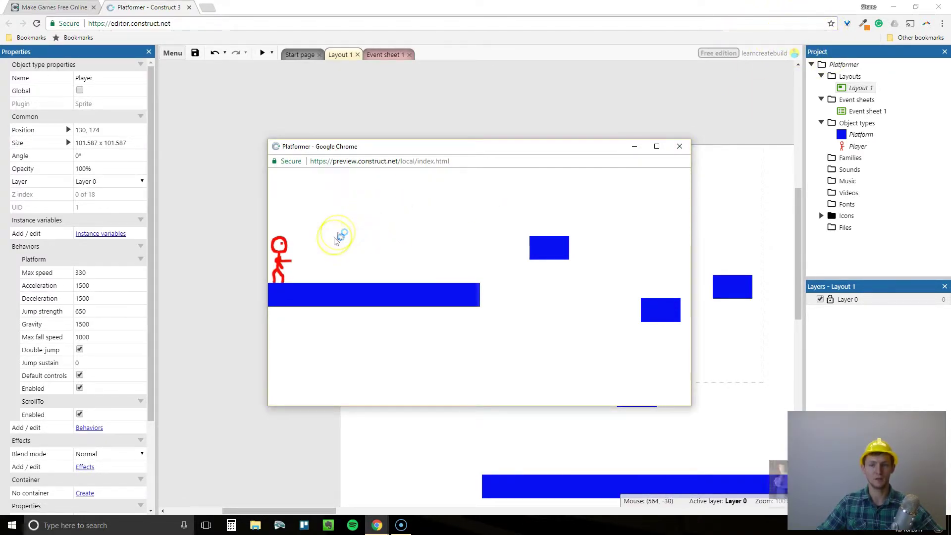
{"action": "key", "text": "Right"}
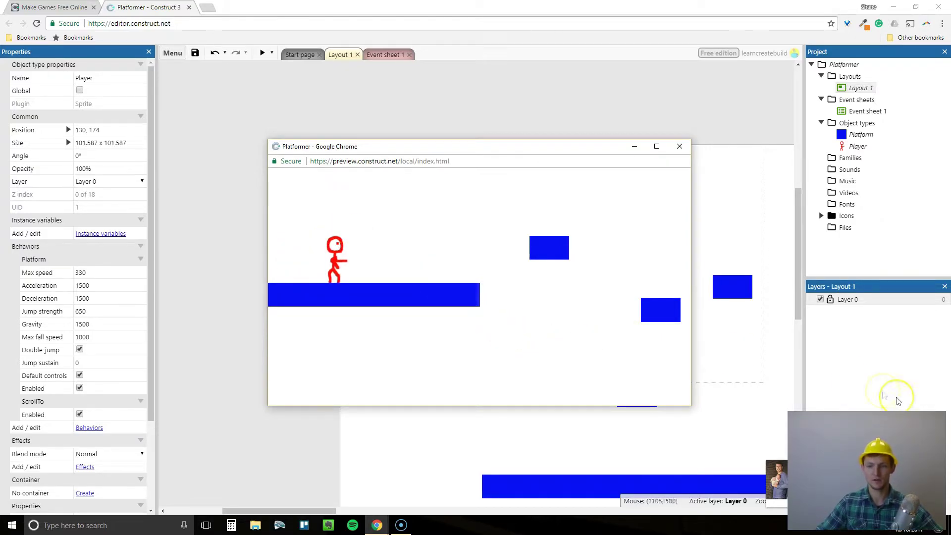
{"action": "left_click", "coordinate": [498, 189]}
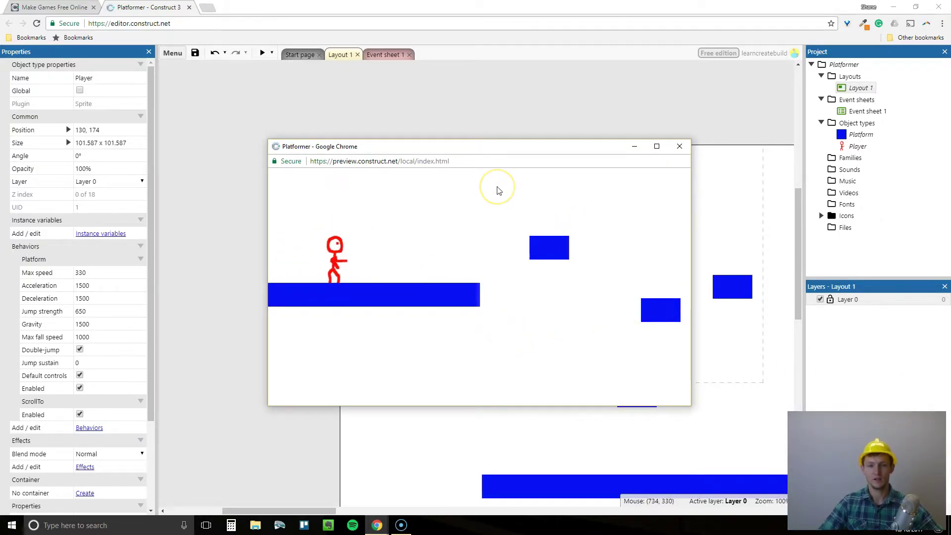
Step: Test the Player's jumps and double jumps across the platforms to the far end of the level, and close the preview
{"action": "key", "text": "Right"}
{"action": "key", "text": "Up"}
{"action": "key", "text": "Up"}
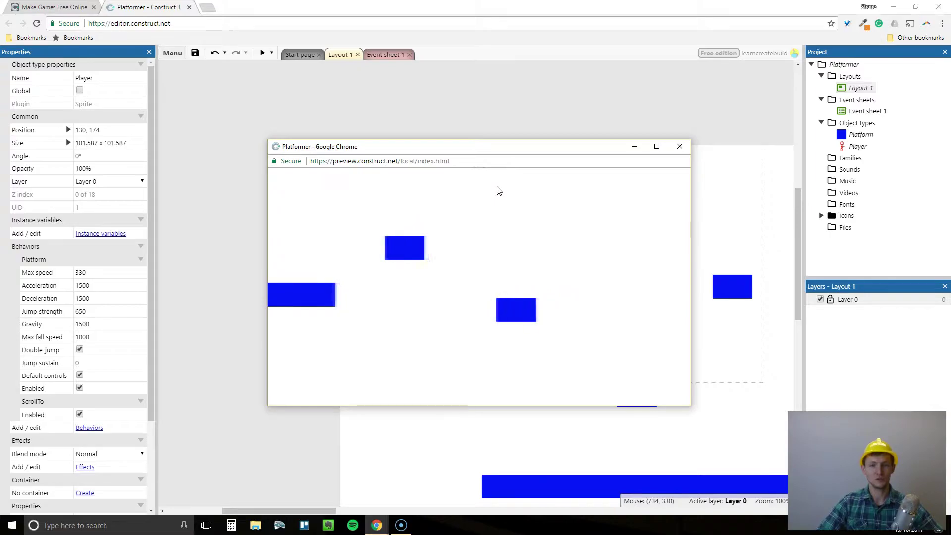
{"action": "key", "text": "Up"}
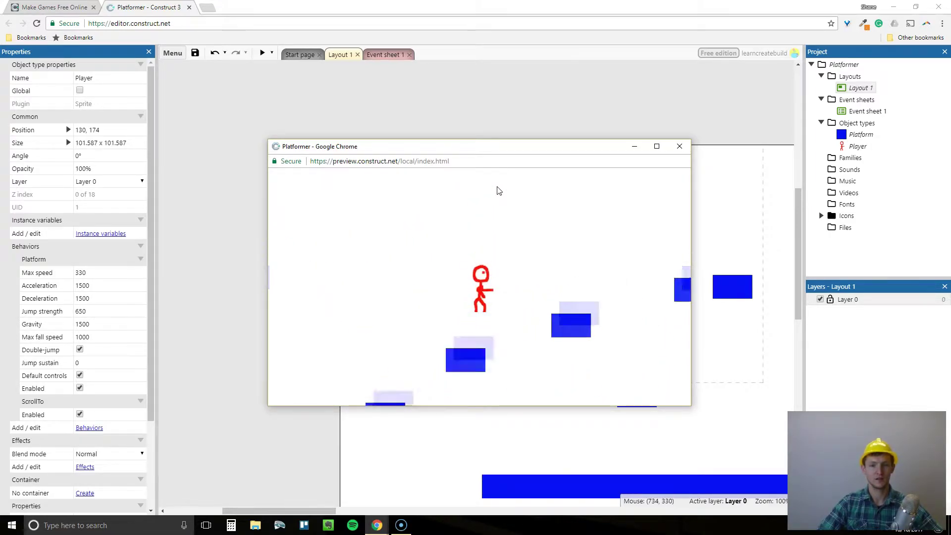
{"action": "key", "text": "Up"}
{"action": "key", "text": "Up"}
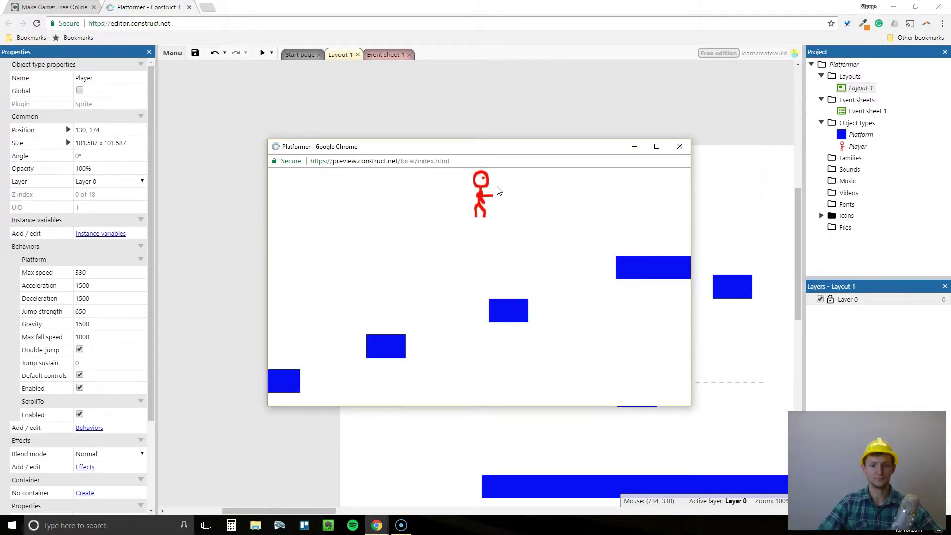
{"action": "key", "text": "Up"}
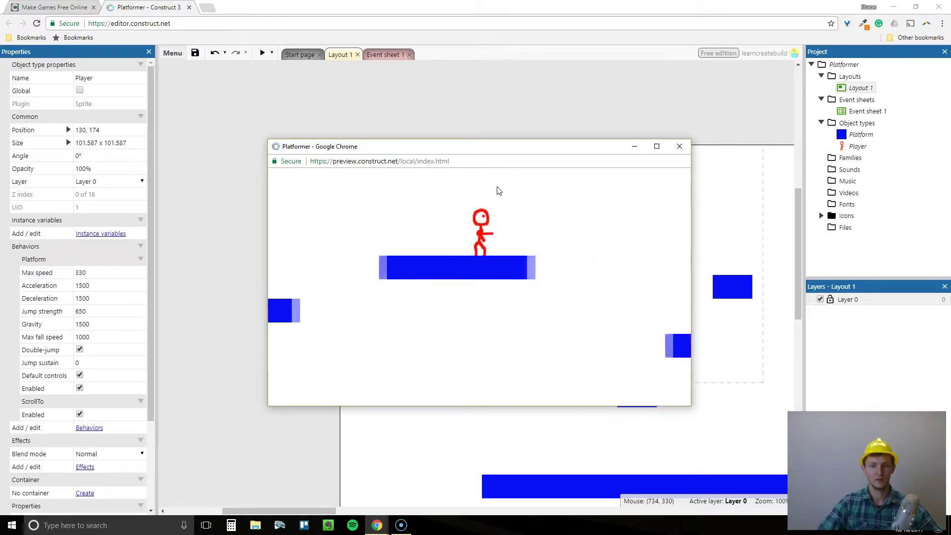
{"action": "key", "text": "Up"}
{"action": "key", "text": "Up"}
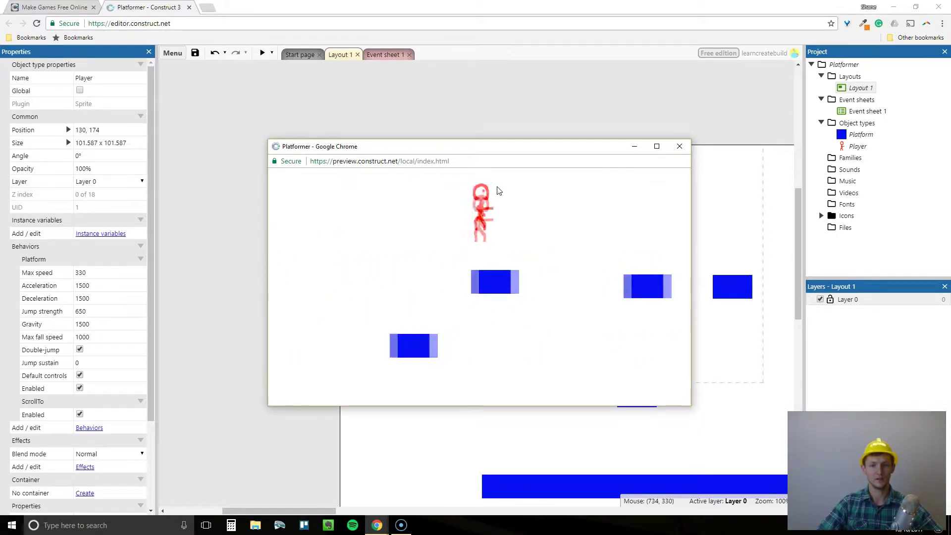
{"action": "key", "text": "Up"}
{"action": "key", "text": "Up"}
{"action": "key", "text": "Right"}
{"action": "key", "text": "Up"}
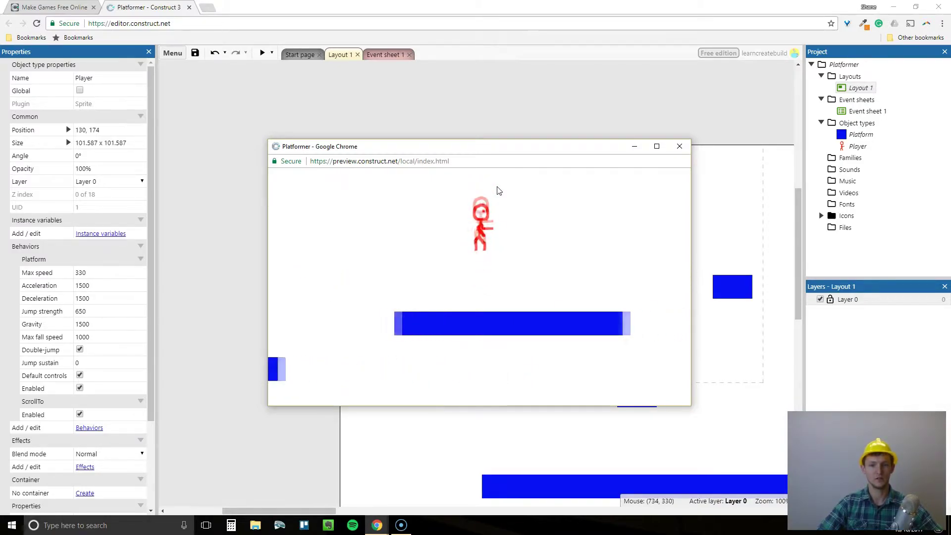
{"action": "key", "text": "Up"}
{"action": "key", "text": "Right"}
{"action": "left_click", "coordinate": [691, 147]}
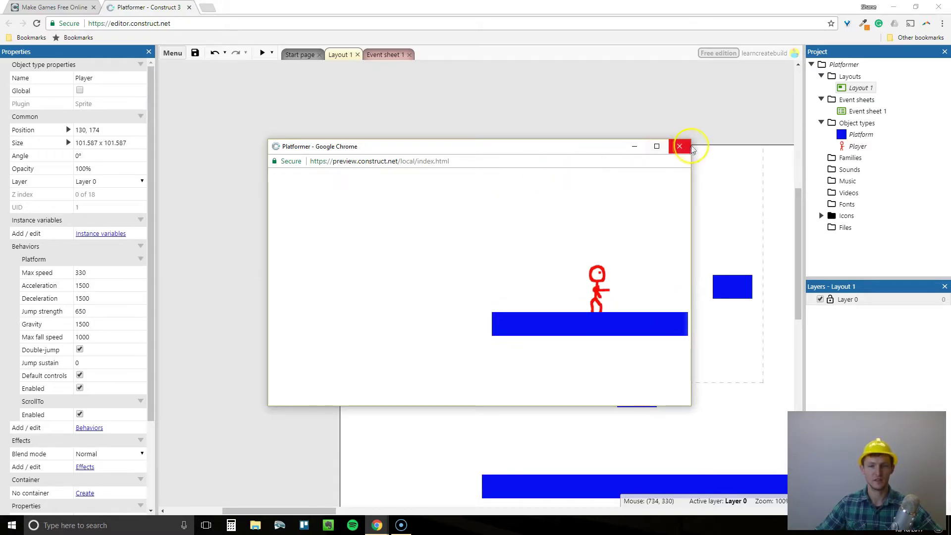
Step: Start saving the Platformer project to Google Drive
{"action": "left_click", "coordinate": [111, 77]}
{"action": "left_click", "coordinate": [196, 54]}
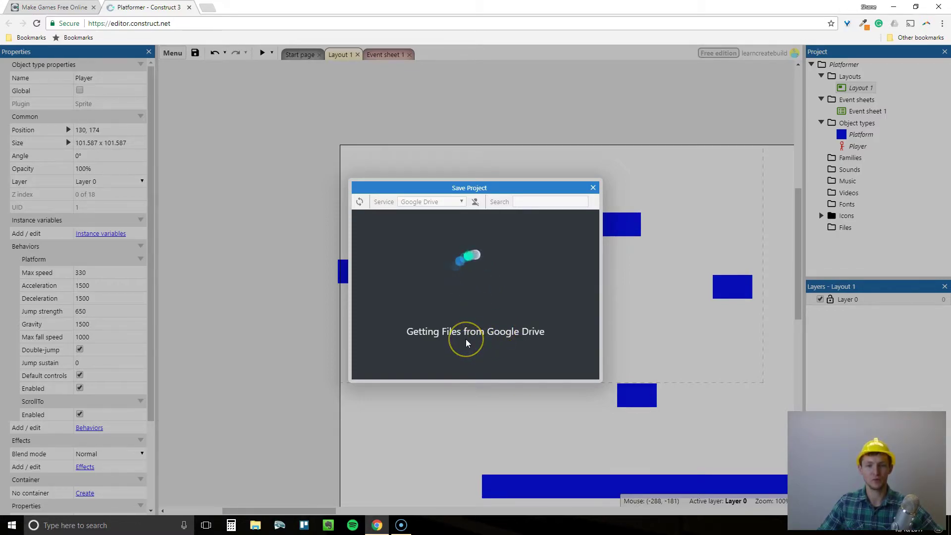
{"action": "left_click", "coordinate": [452, 341]}
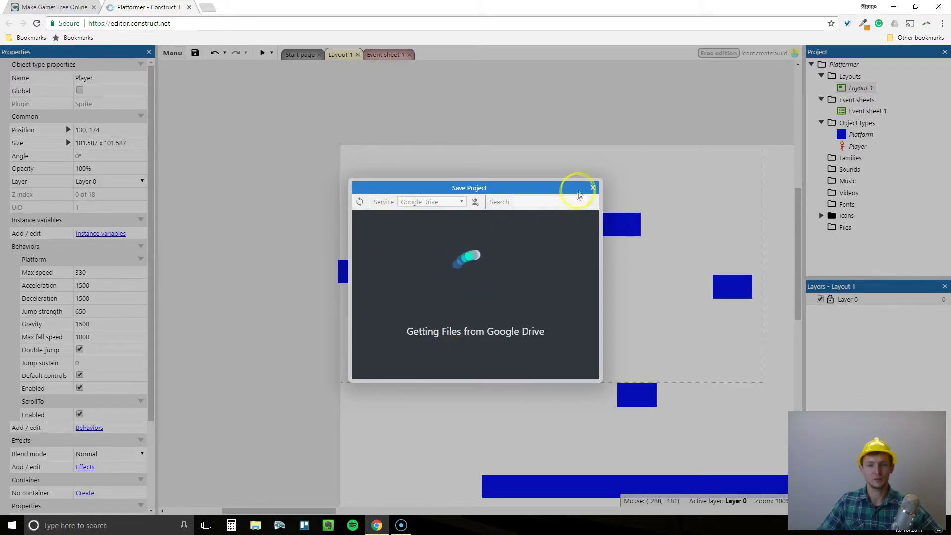
Step: Launch a second Construct 3 editor from the Construct website, dismiss the beta notice and view the recent projects
{"action": "left_click", "coordinate": [53, 7]}
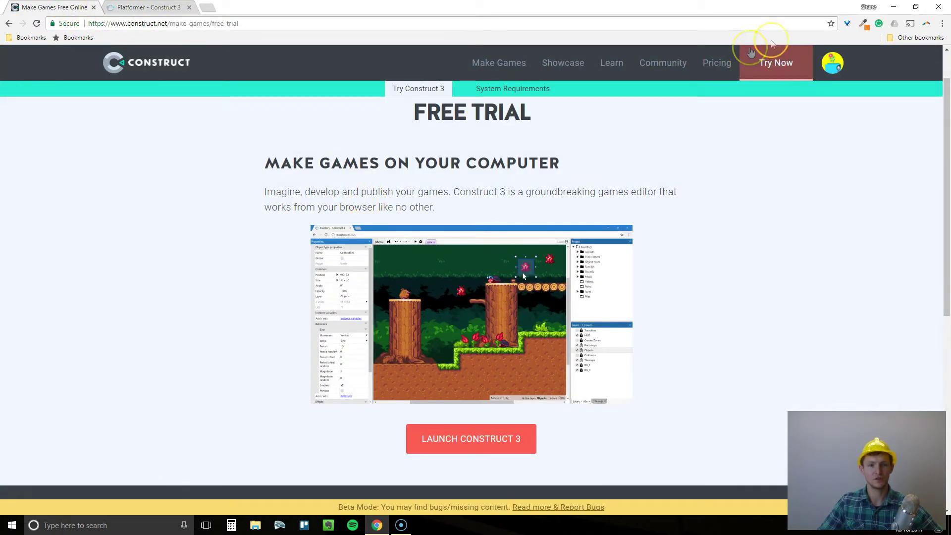
{"action": "left_click", "coordinate": [504, 435]}
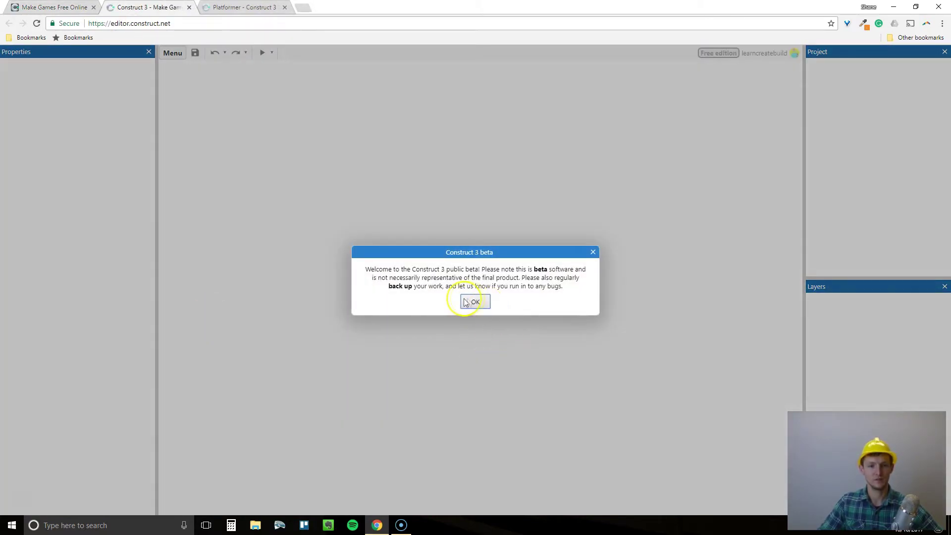
{"action": "left_click", "coordinate": [475, 302]}
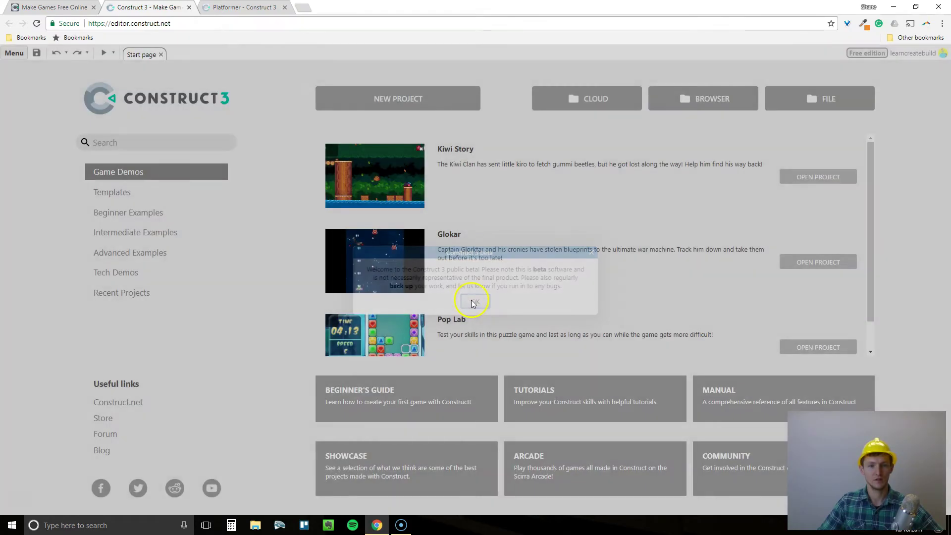
{"action": "left_click", "coordinate": [110, 286]}
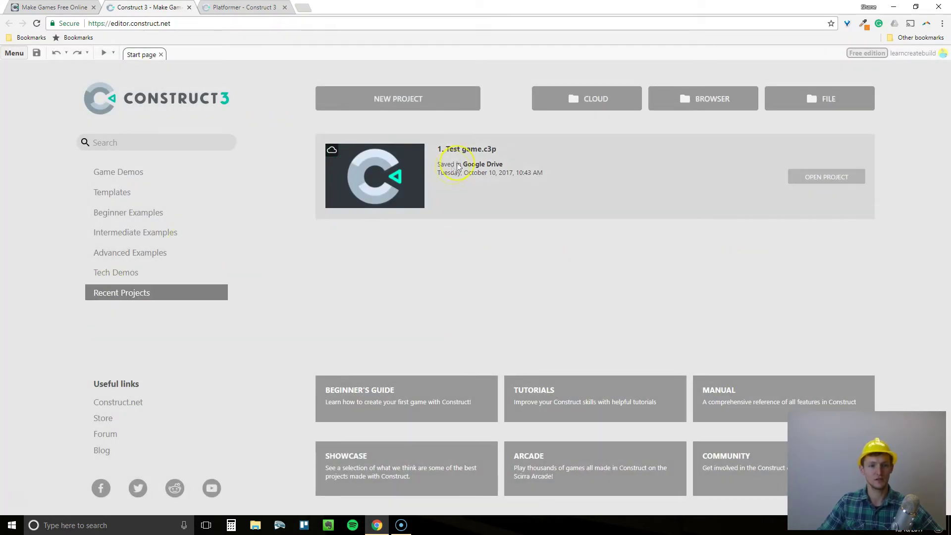
Step: Return to the Platformer project and complete its save to Google Drive as Platformer.c3p
{"action": "left_click", "coordinate": [265, 8]}
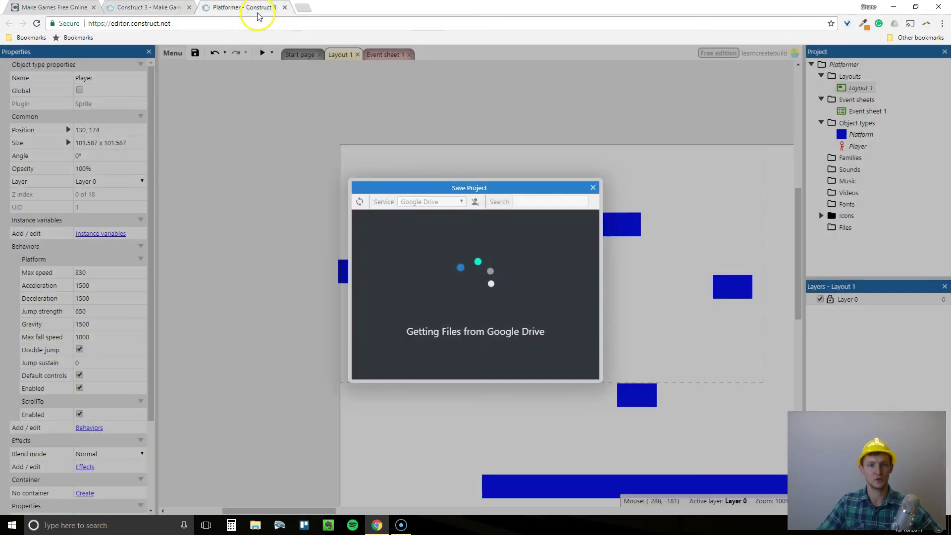
{"action": "left_click", "coordinate": [587, 366]}
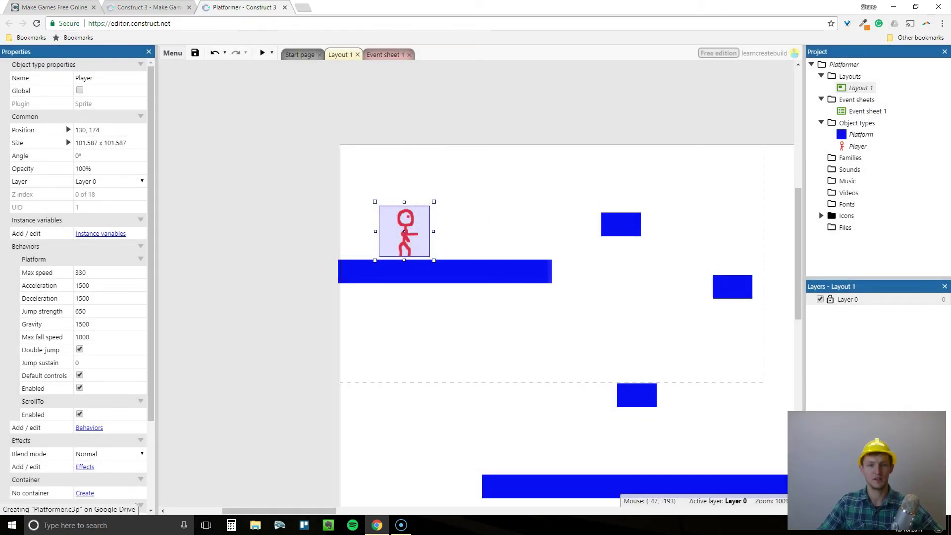
Step: Go back to the second editor, dismiss the beta notice again and check the recent projects for the saved game
{"action": "left_click", "coordinate": [158, 8]}
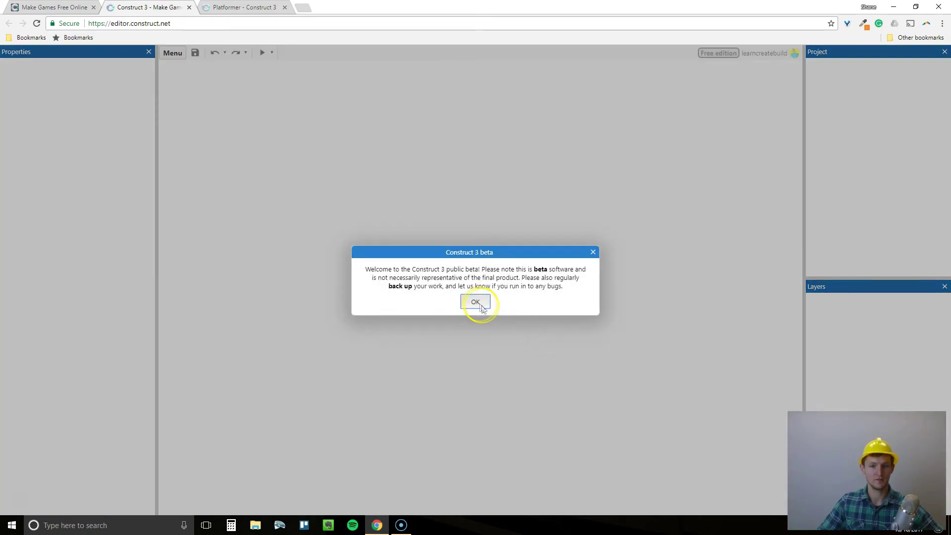
{"action": "left_click", "coordinate": [481, 306]}
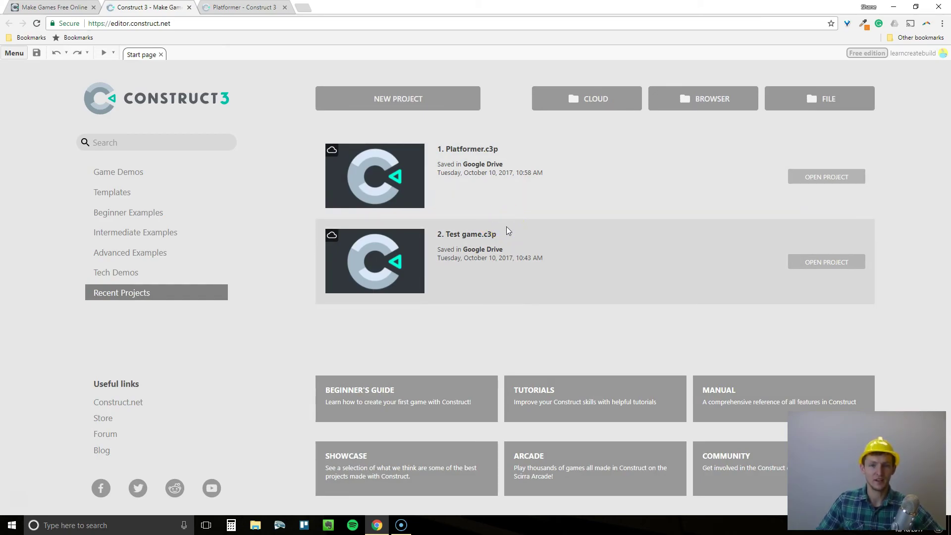
{"action": "left_click", "coordinate": [505, 216]}
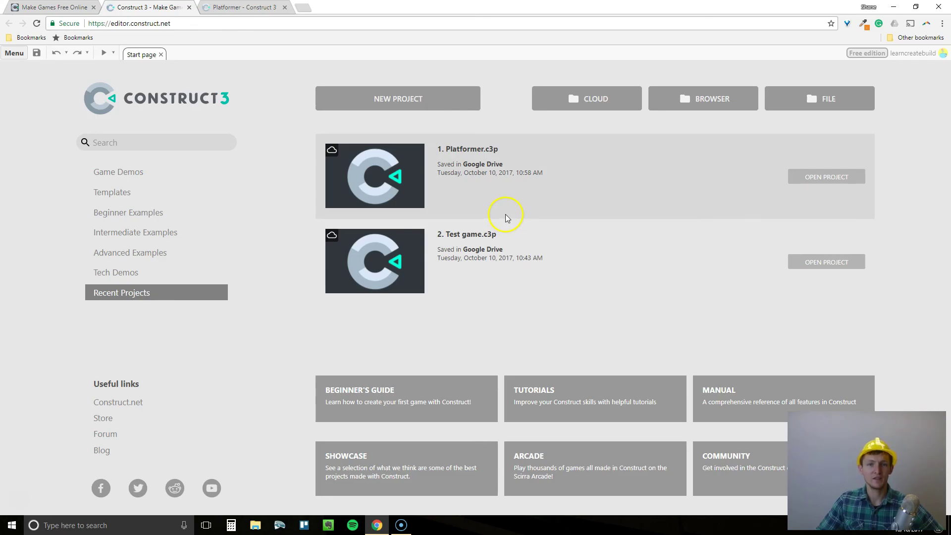